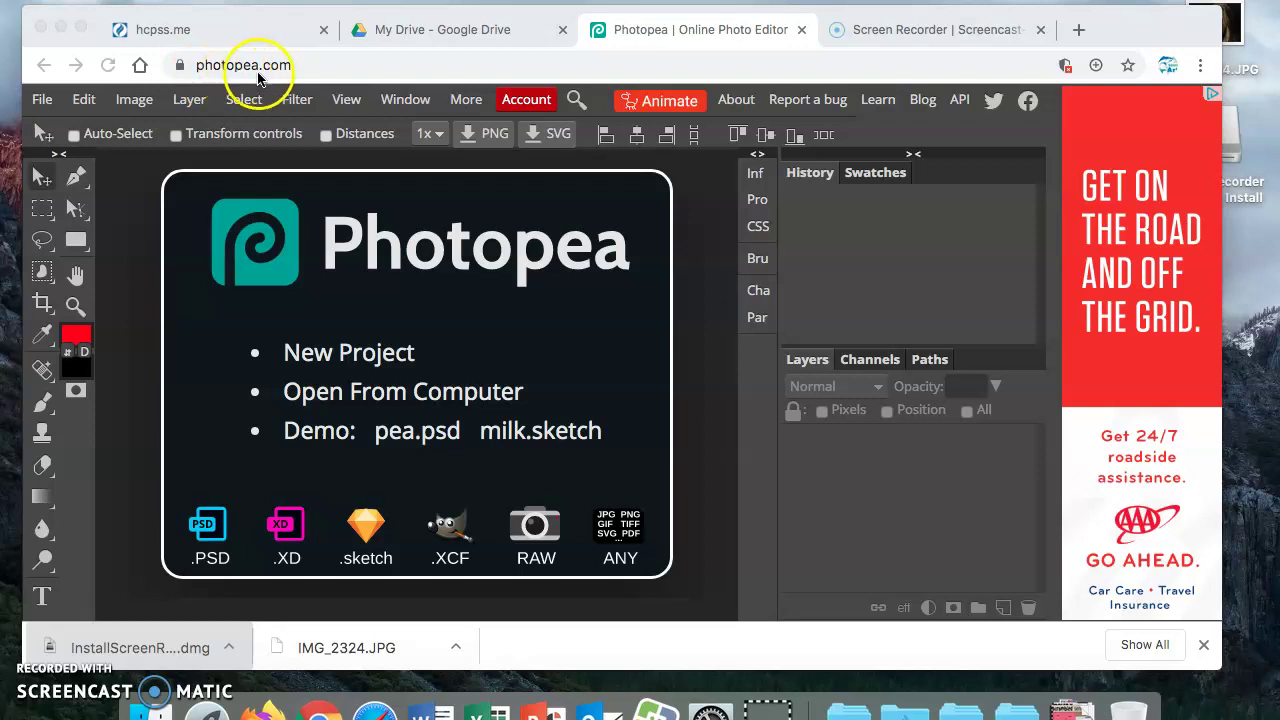
- View Photopea's About information
click(414, 286)
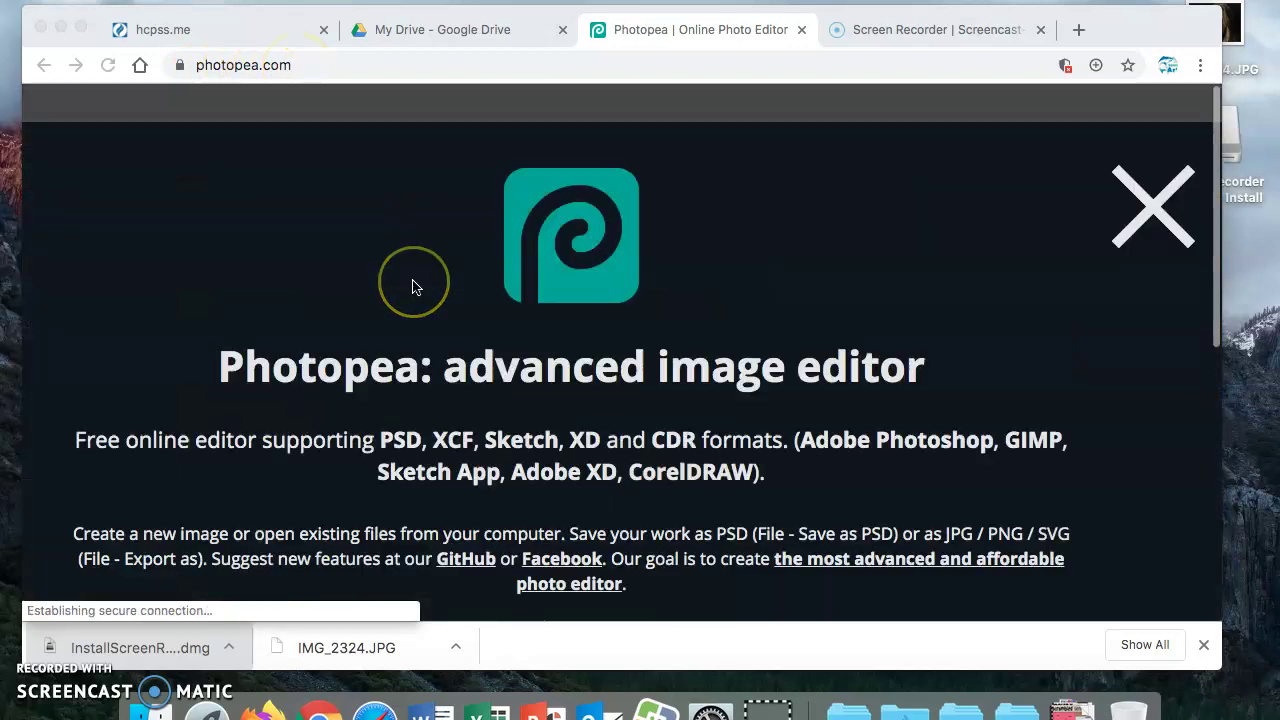
scroll(414, 286, down, 5)
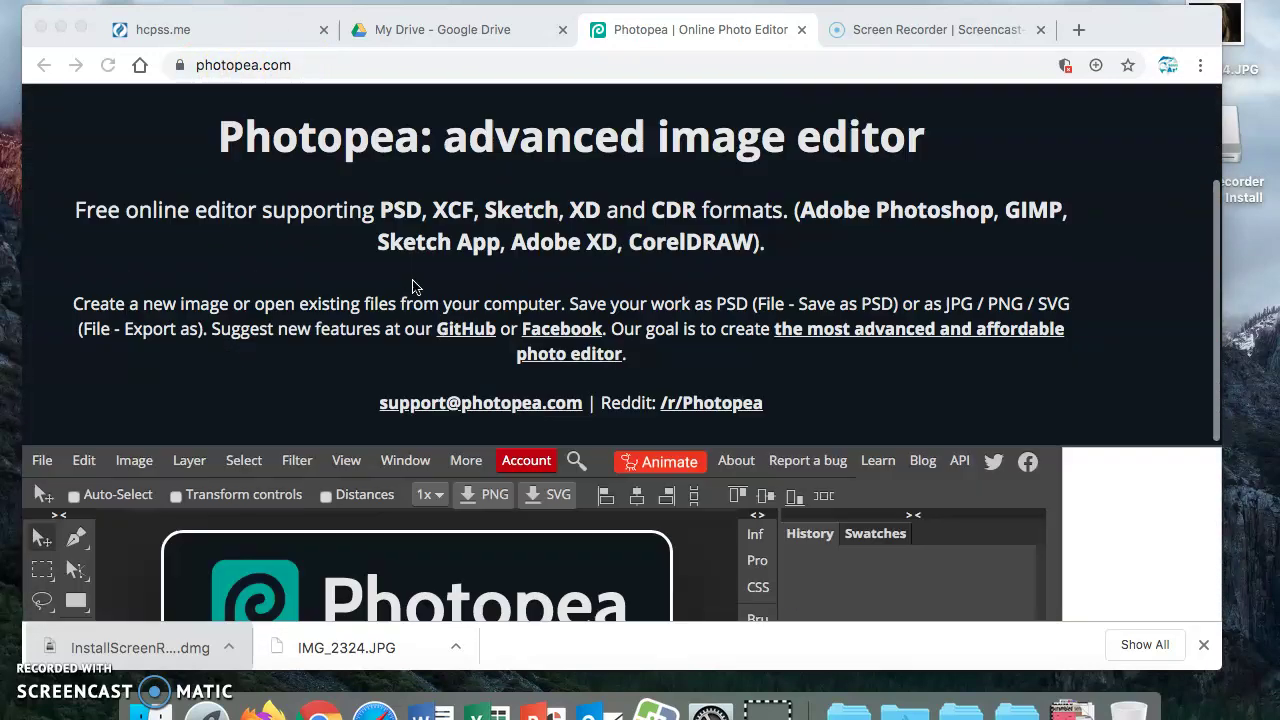
scroll(414, 286, down, 2)
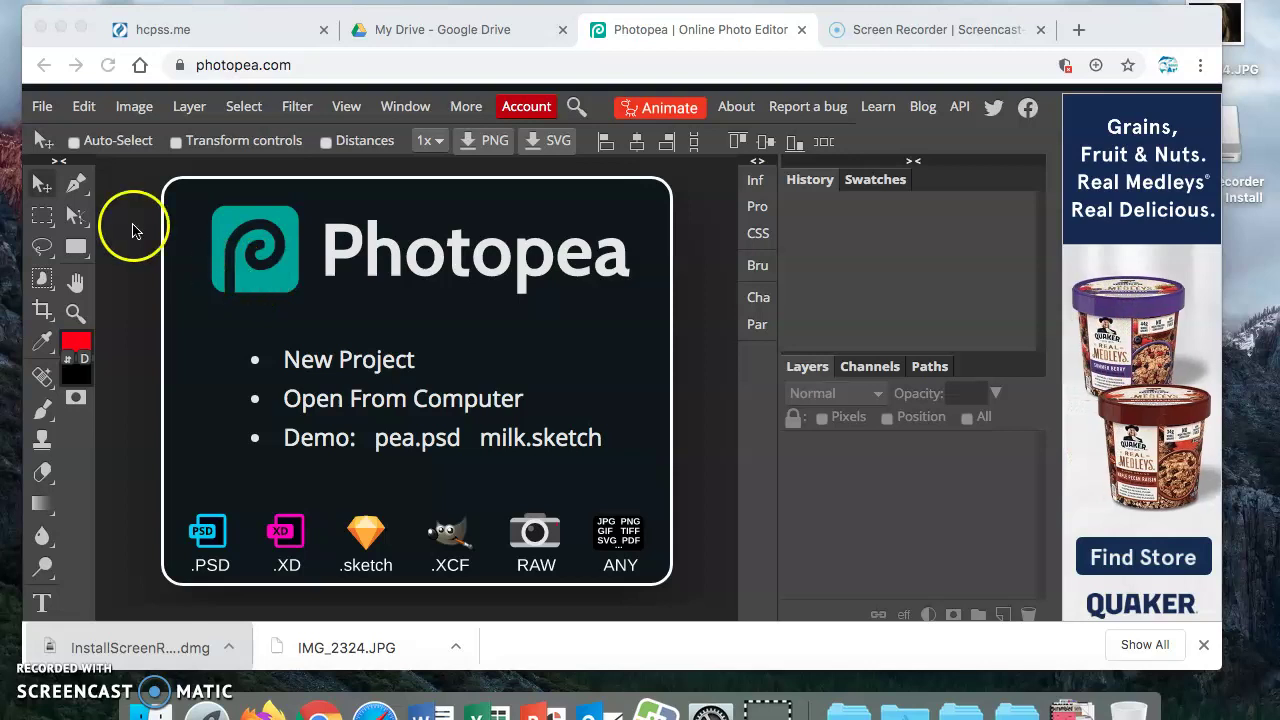
- Open IMG_2324.JPG from the Desktop folder in the editor
click(53, 112)
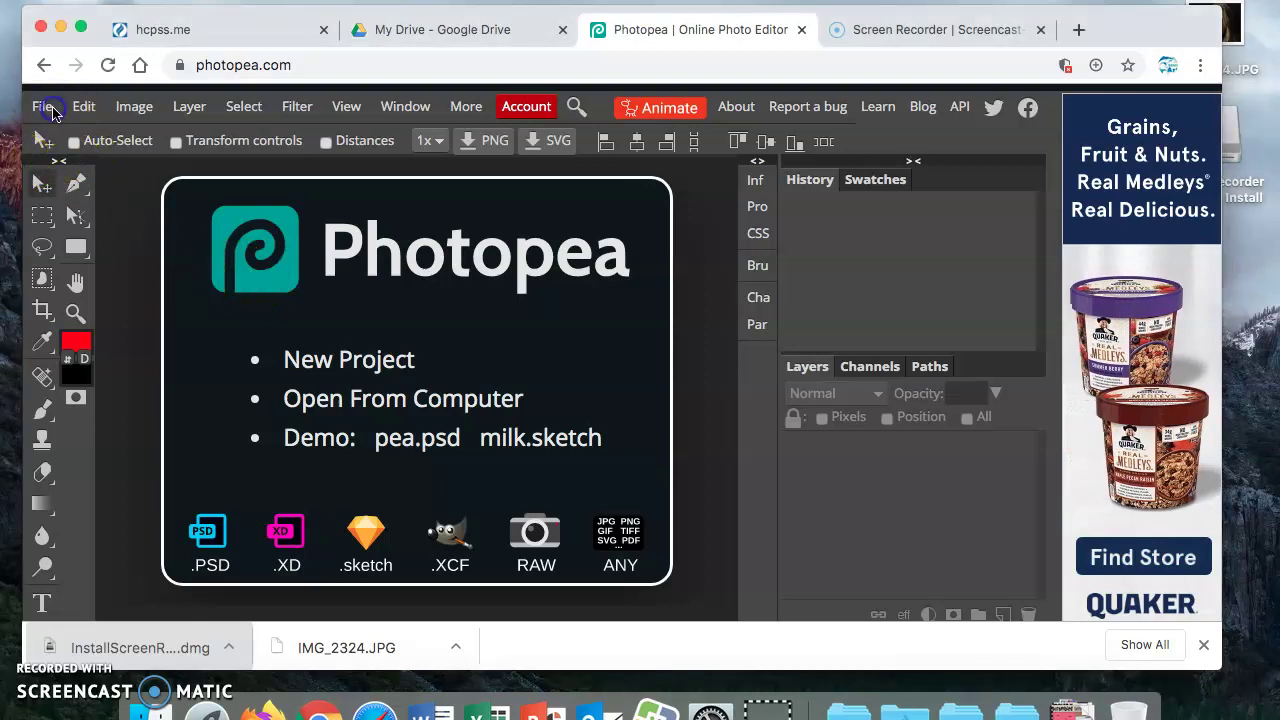
click(43, 107)
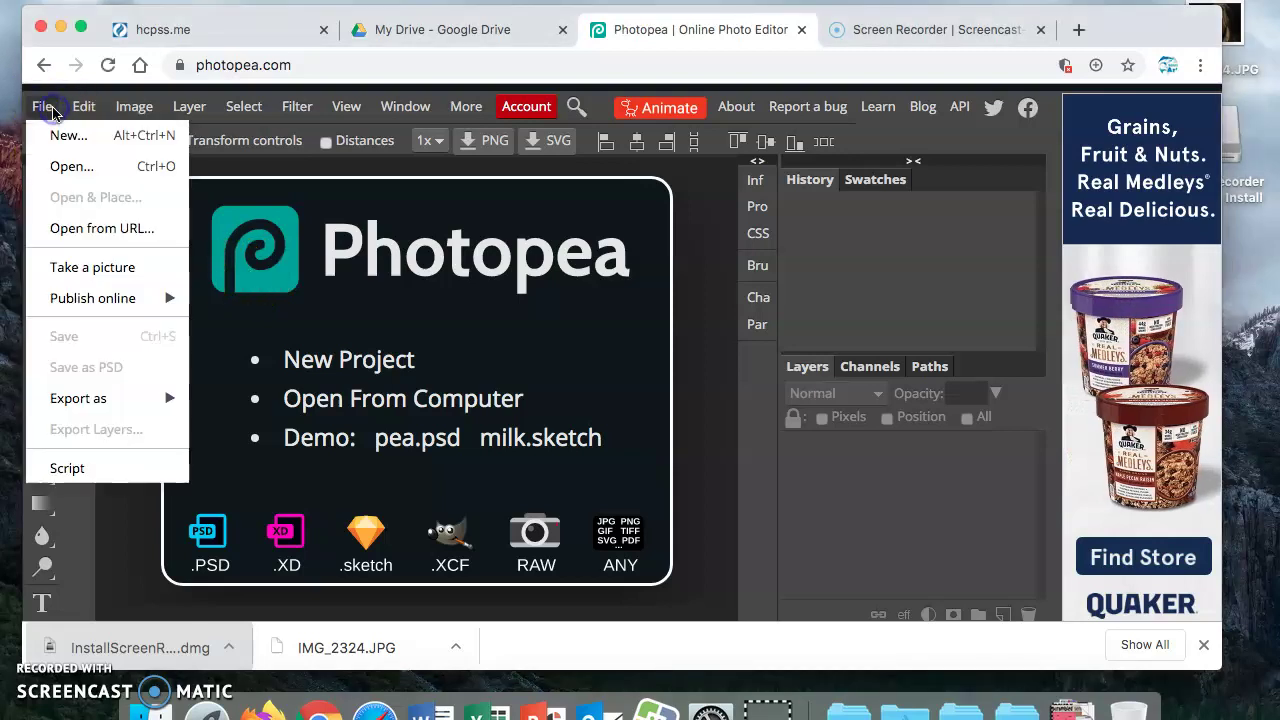
click(75, 172)
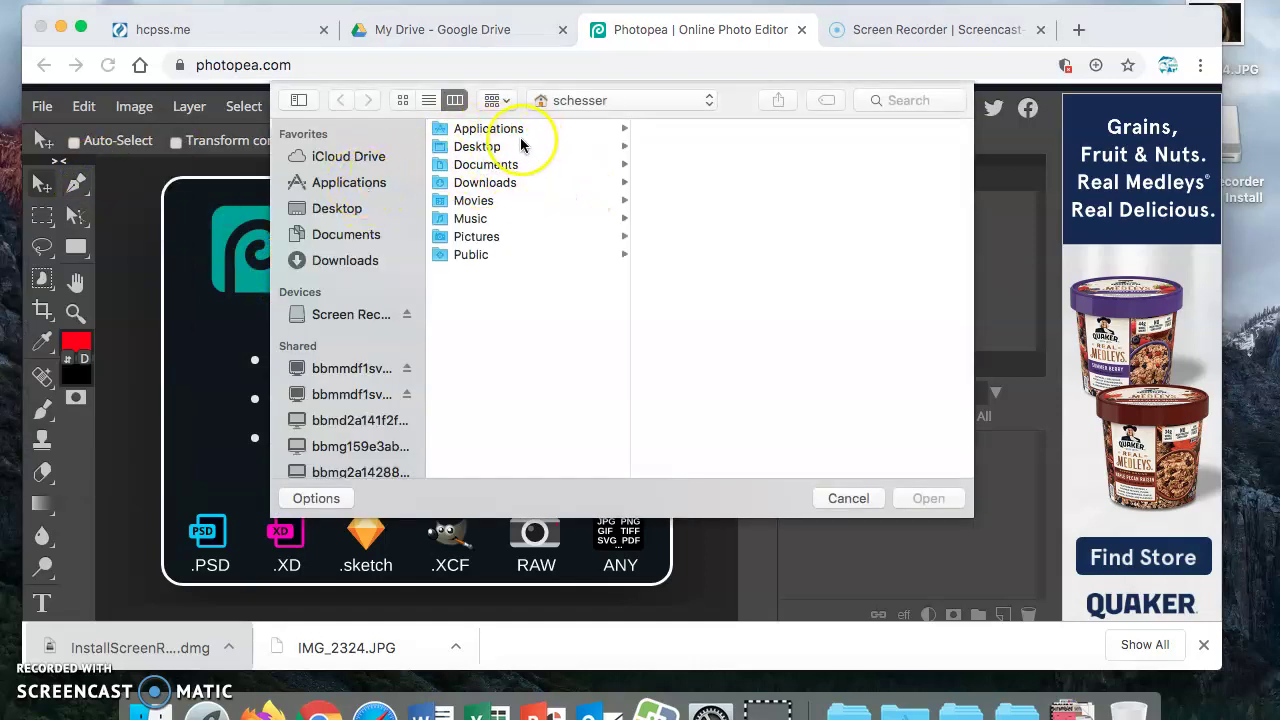
click(520, 146)
click(726, 134)
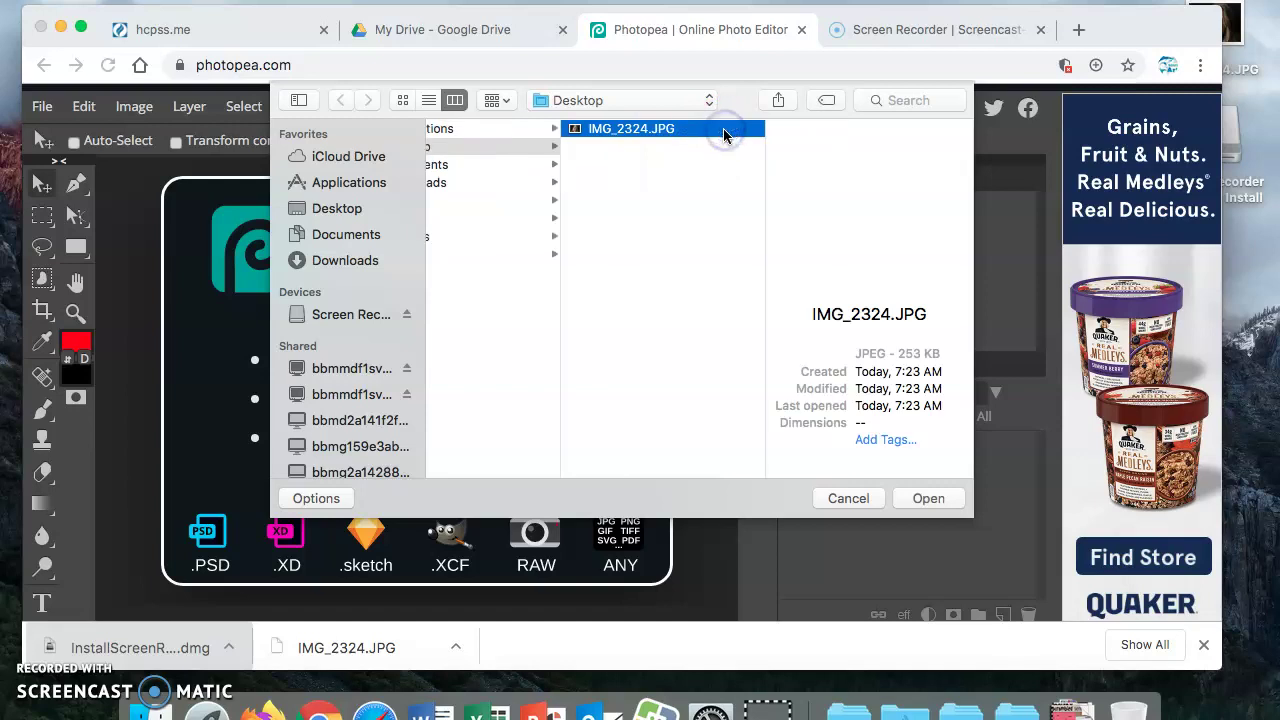
click(926, 497)
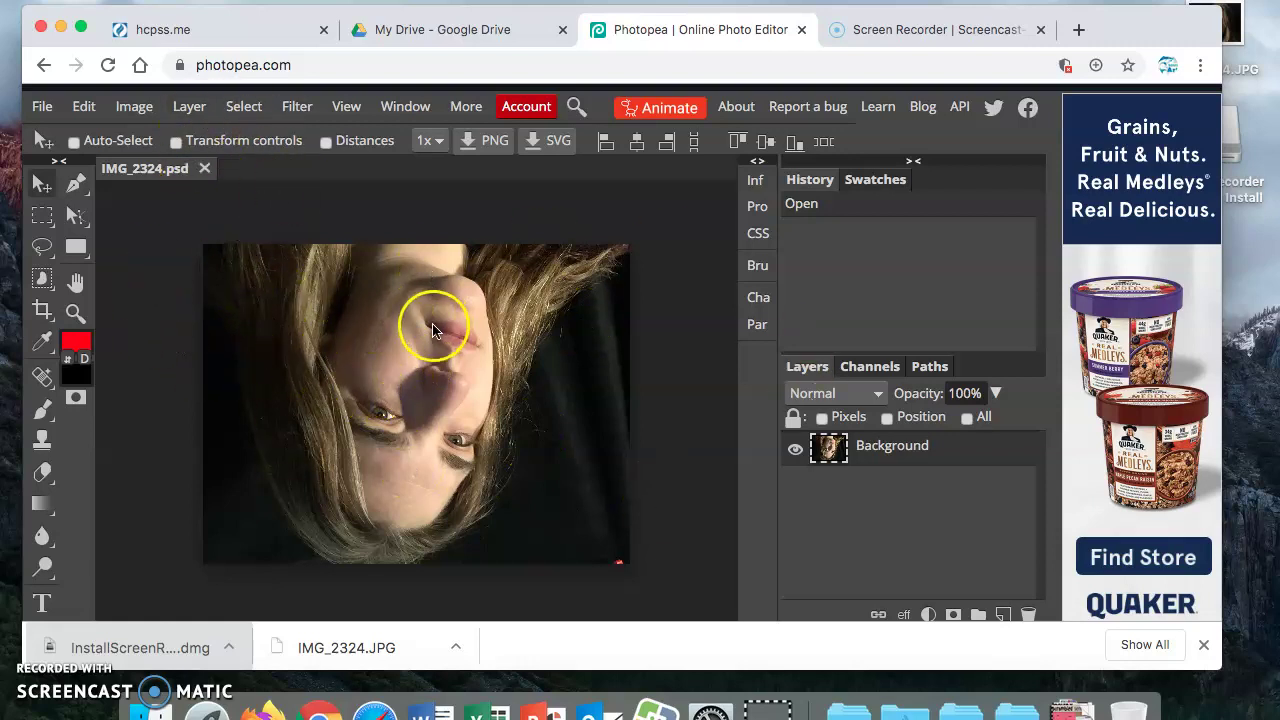
- Rotate the whole image 180° so the upside-down portrait stands upright
click(134, 106)
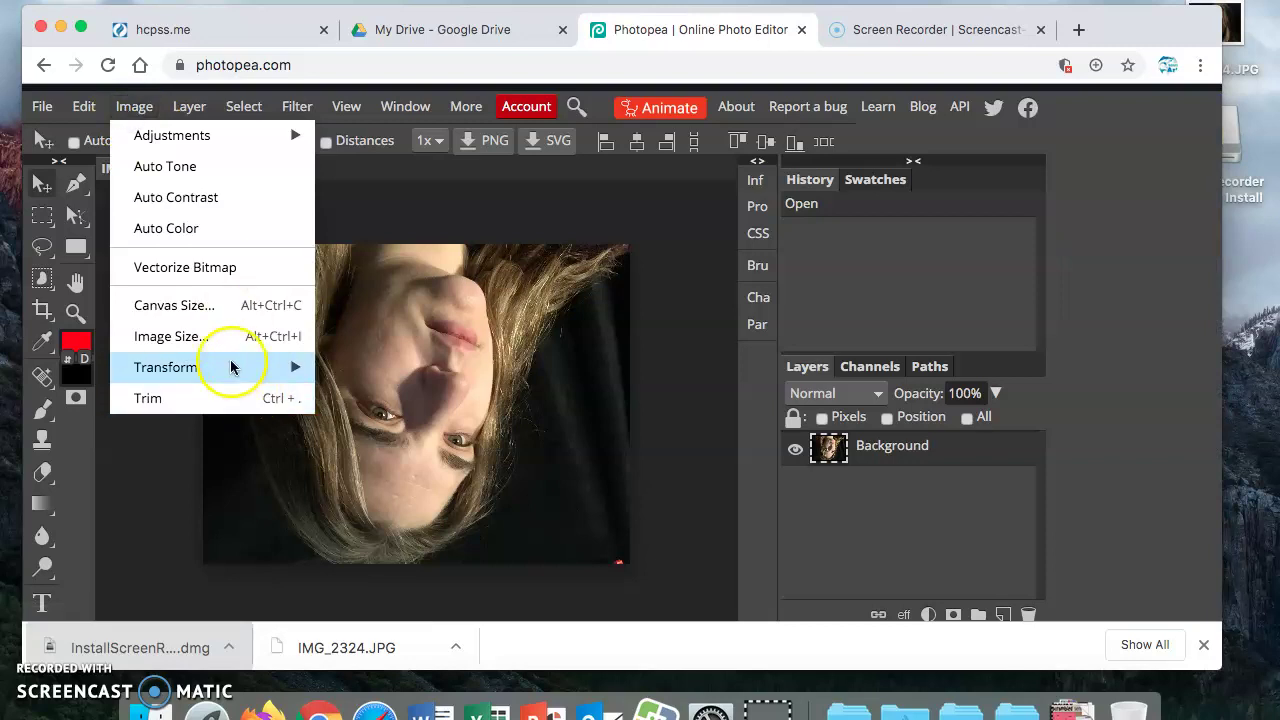
mouse_move(231, 368)
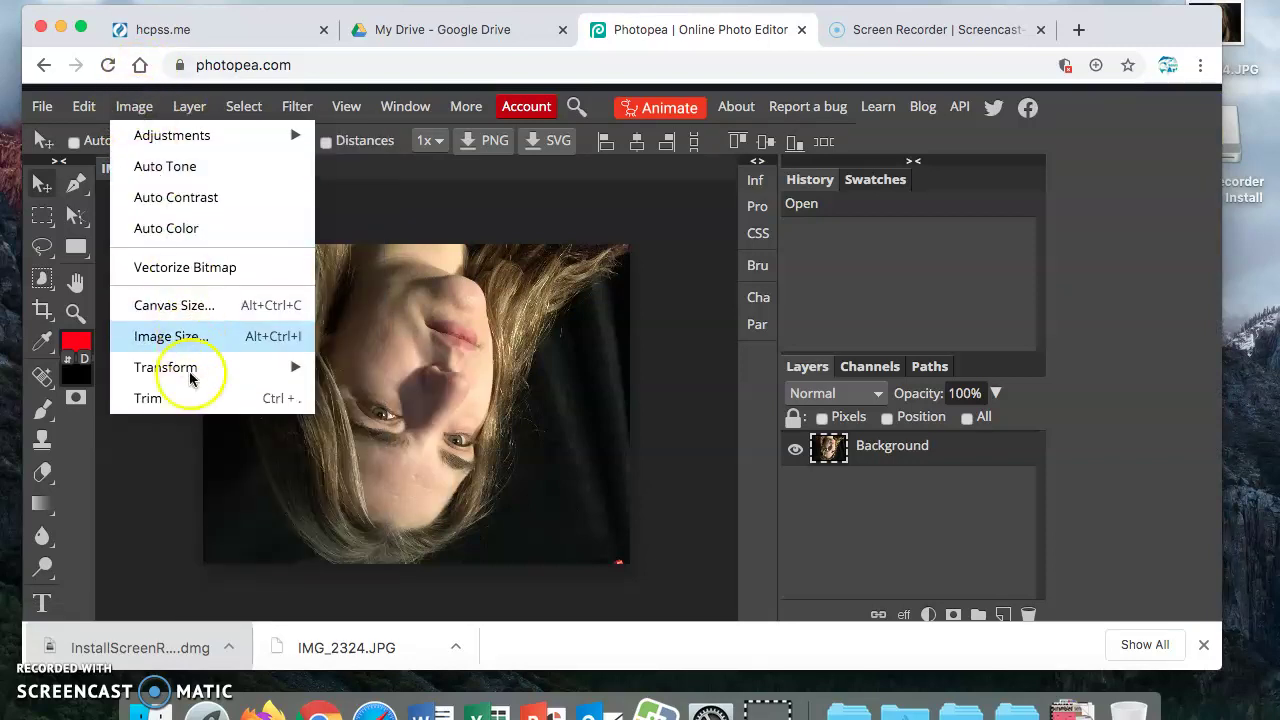
mouse_move(191, 378)
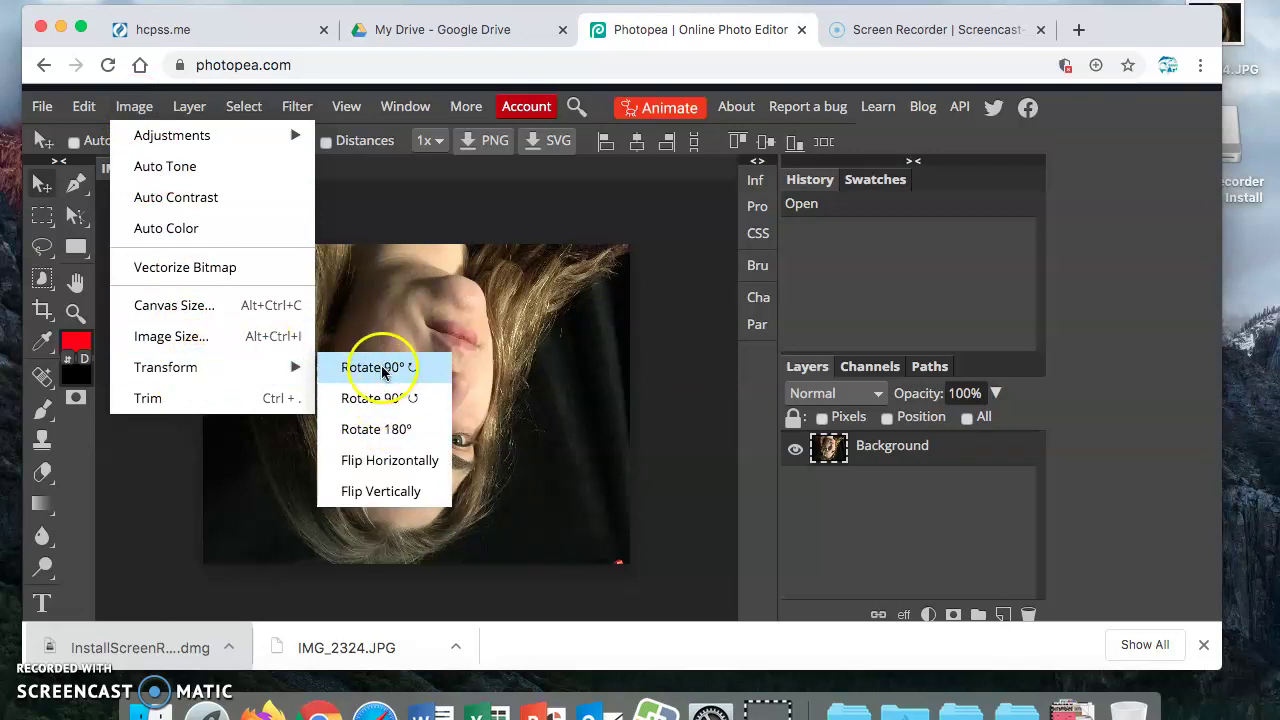
click(381, 433)
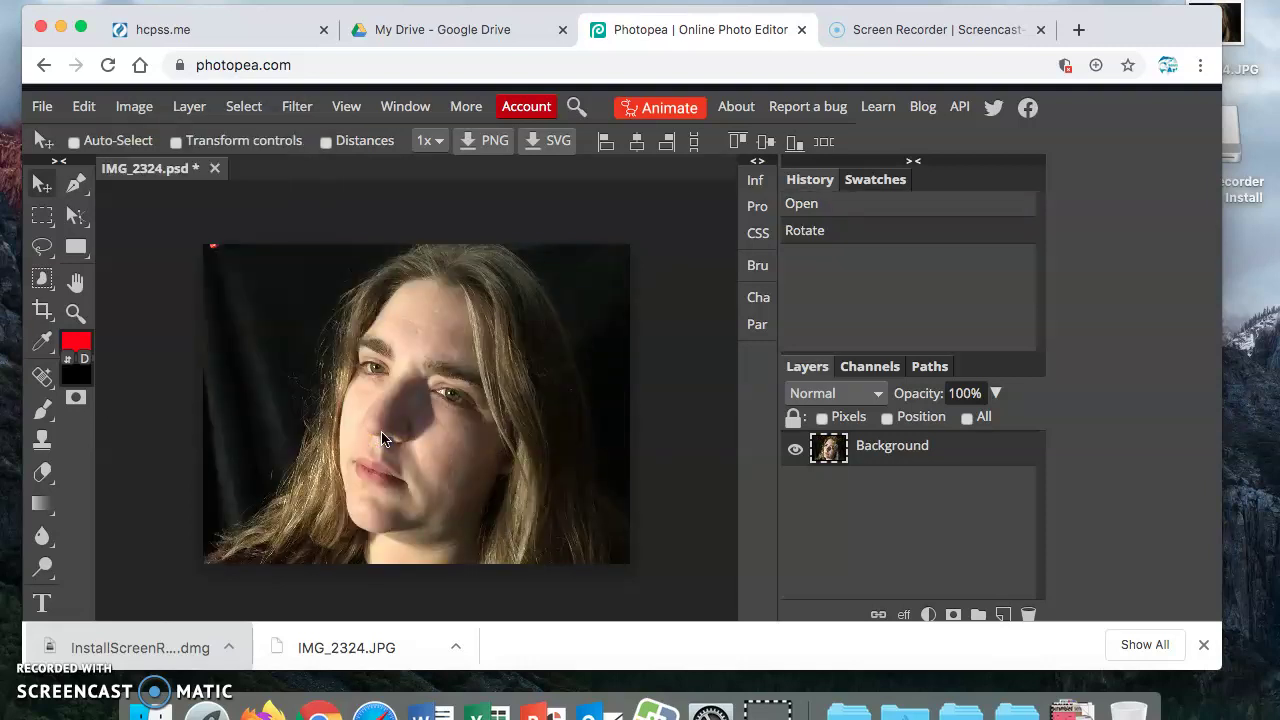
- Switch to the Crop Tool and set its proportion mode to Fixed Ratio
right_click(44, 313)
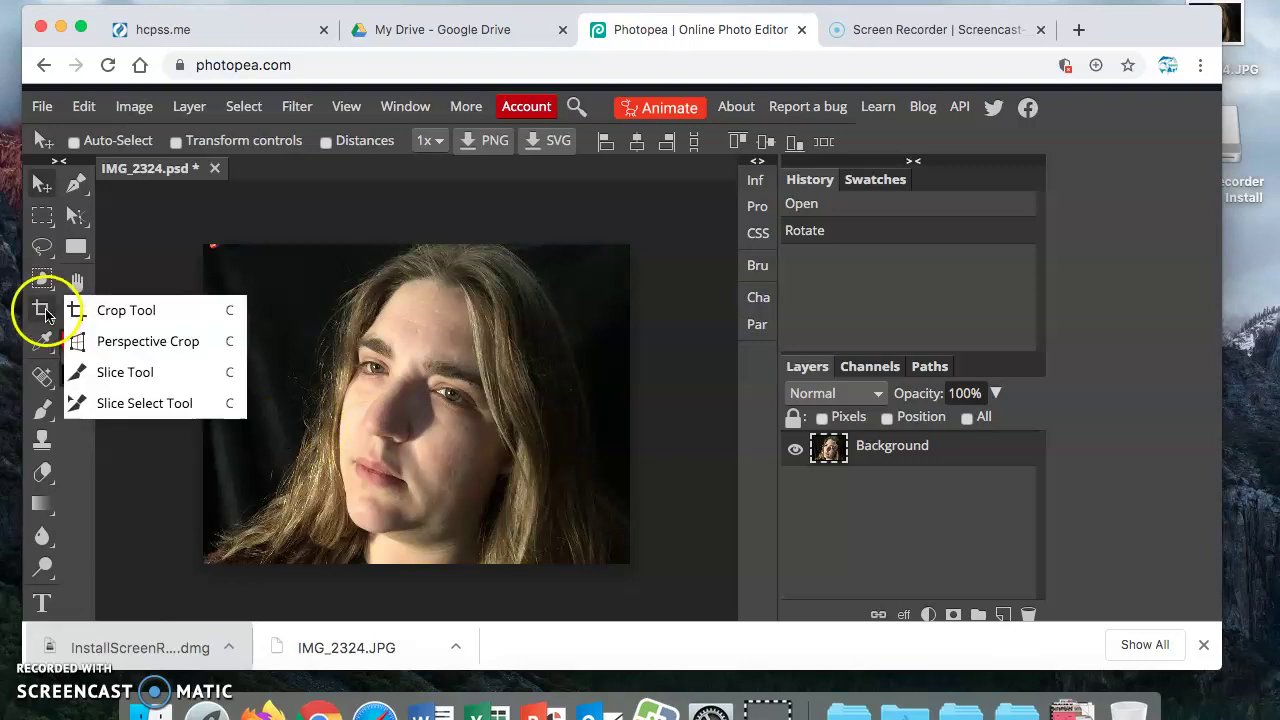
click(115, 312)
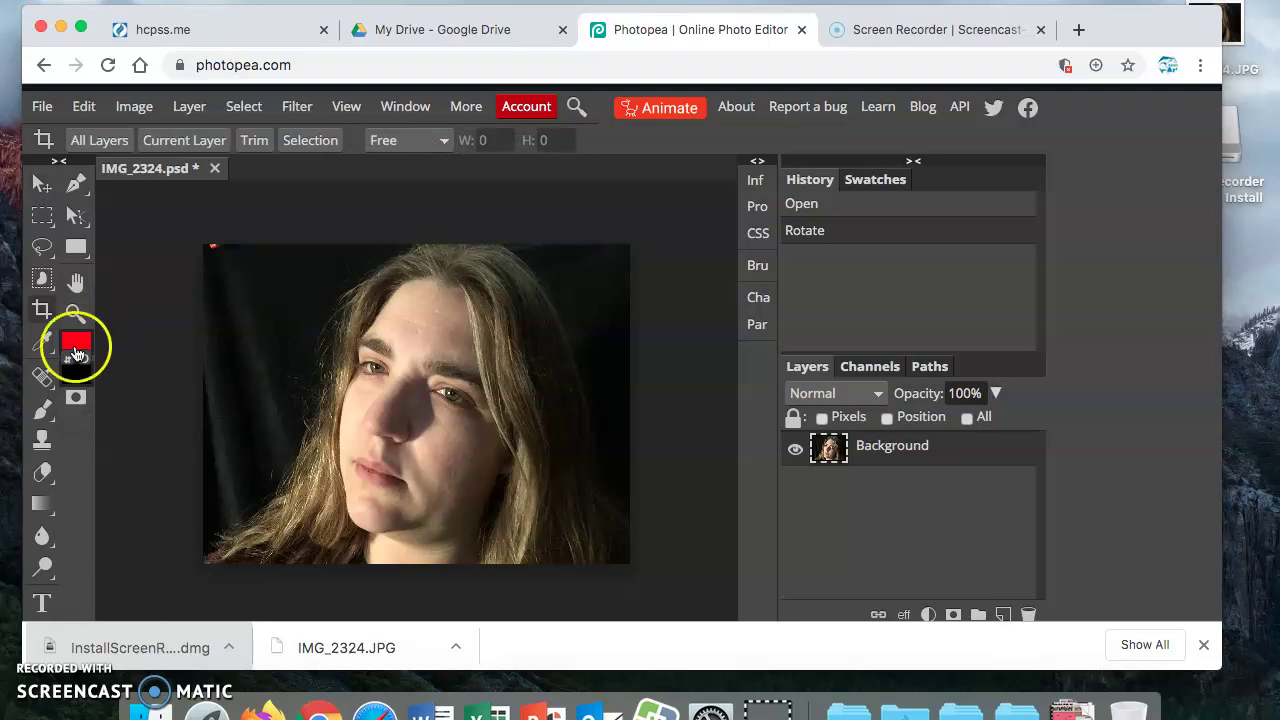
right_click(40, 280)
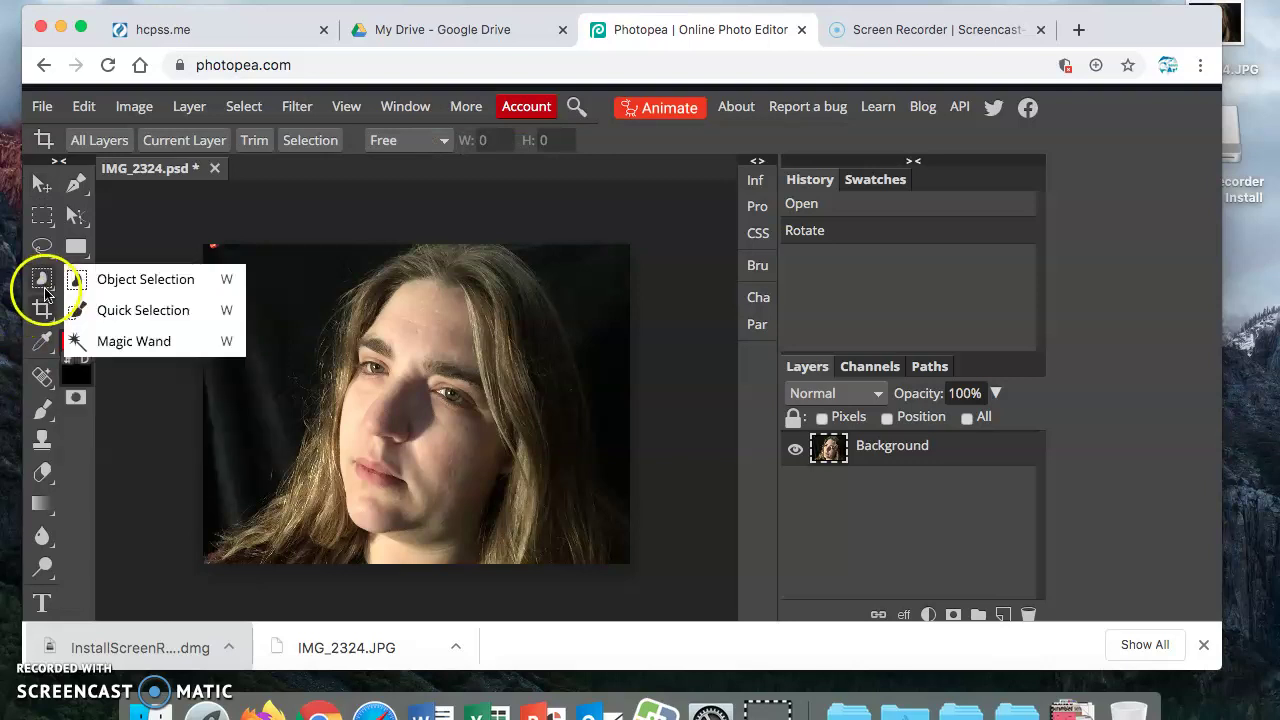
click(424, 142)
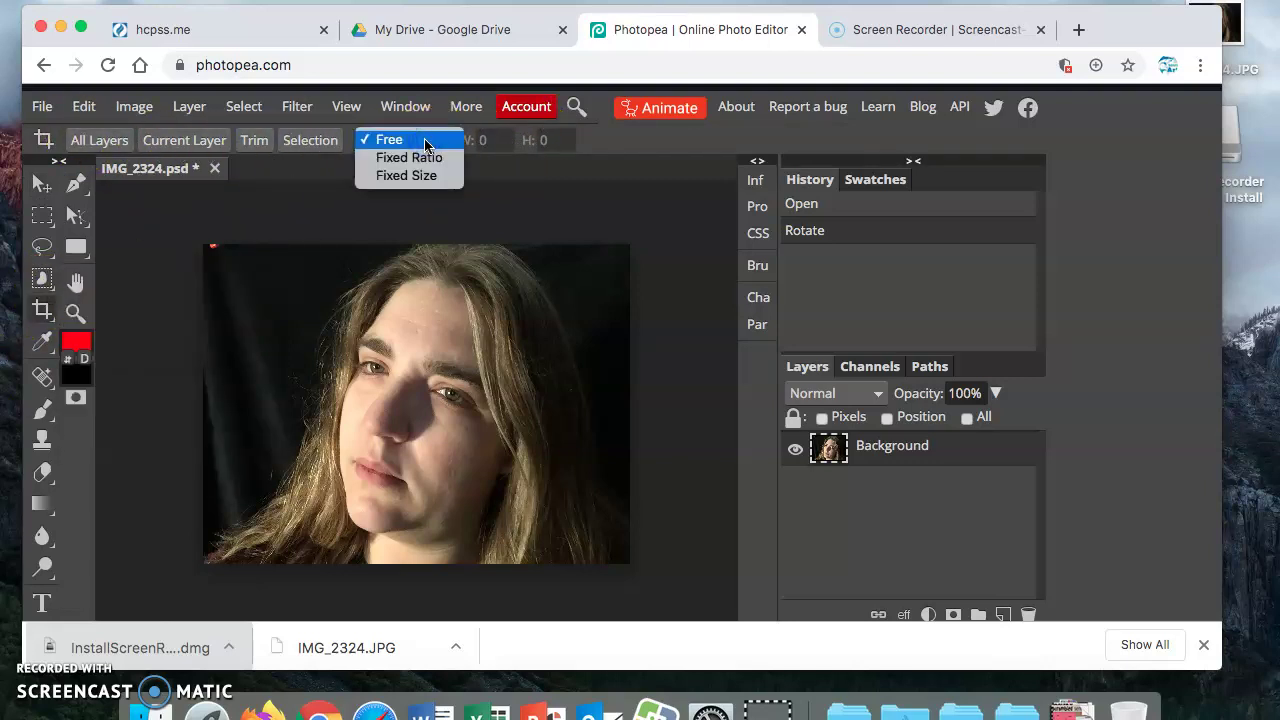
click(433, 160)
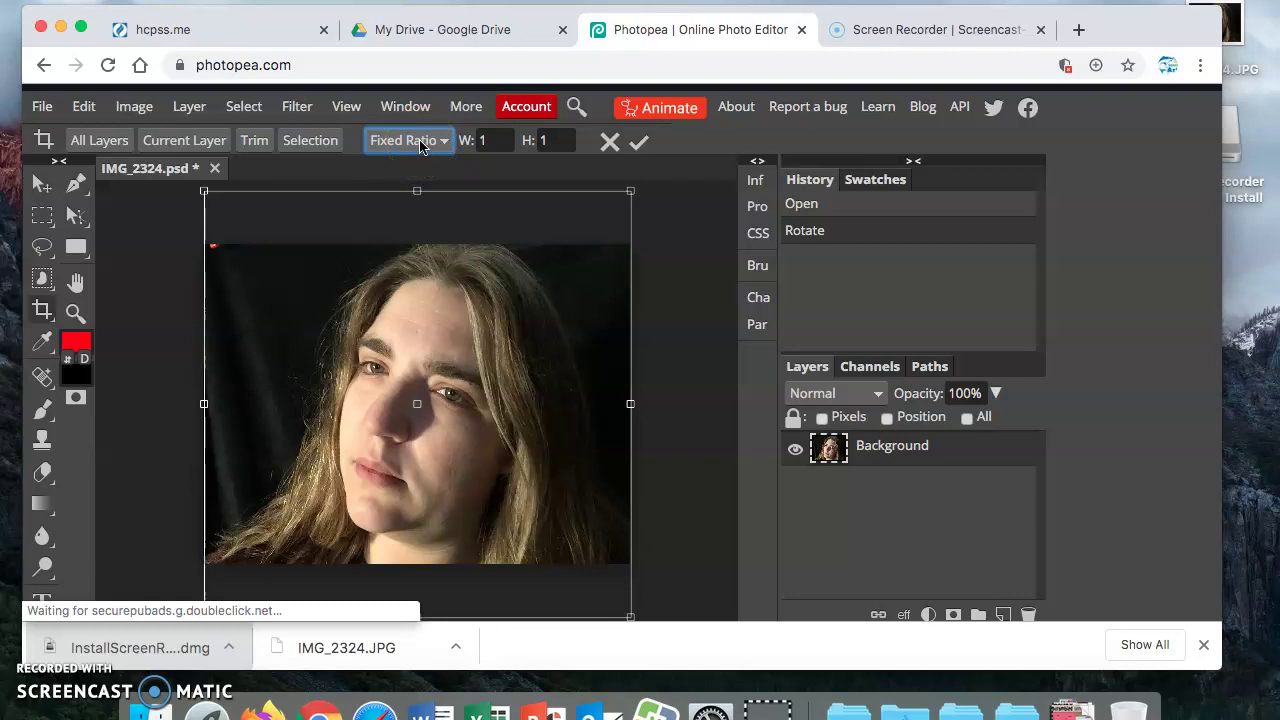
- Shrink the crop box to a small square and move it over the face
click(490, 141)
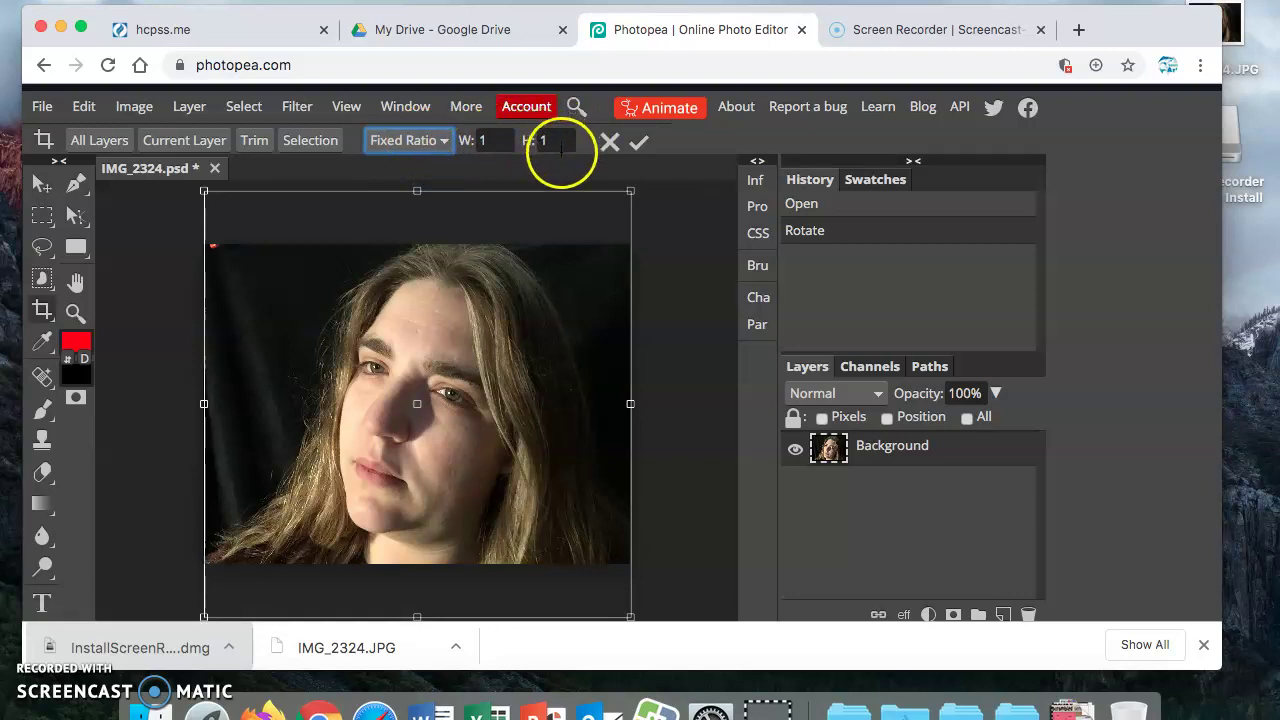
drag(630, 191, 478, 309)
drag(386, 457, 452, 372)
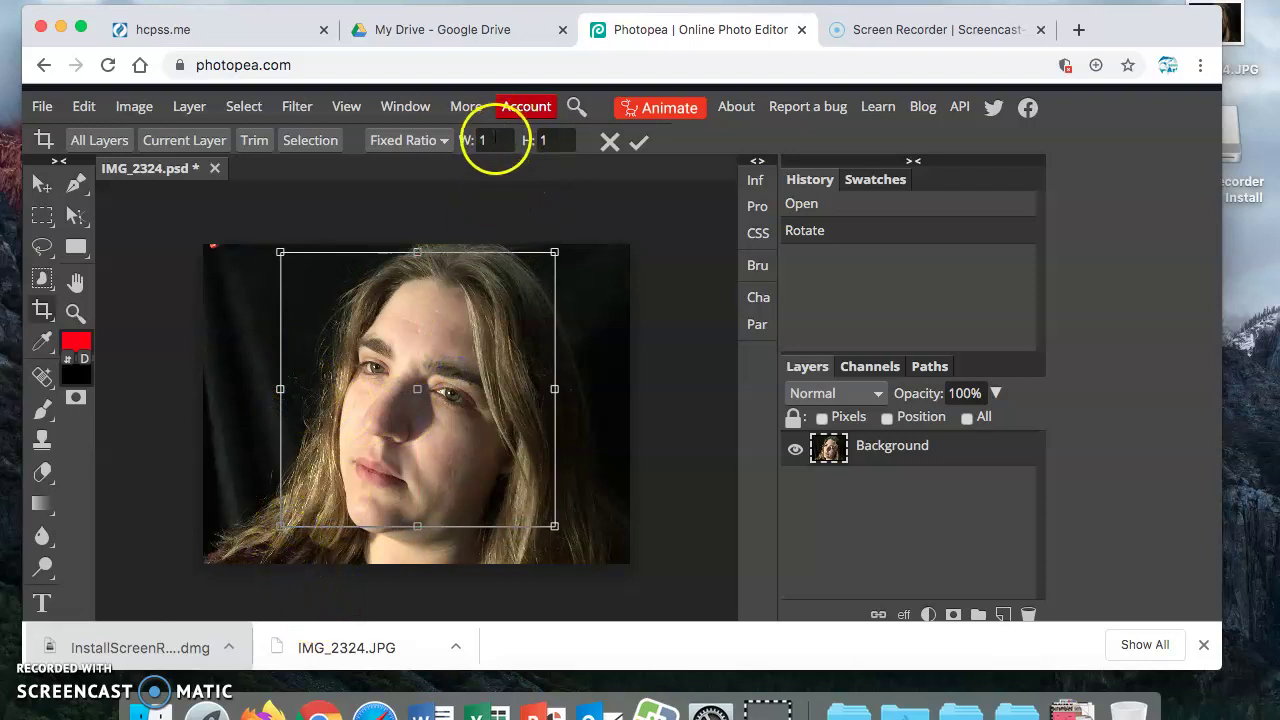
drag(494, 141, 428, 142)
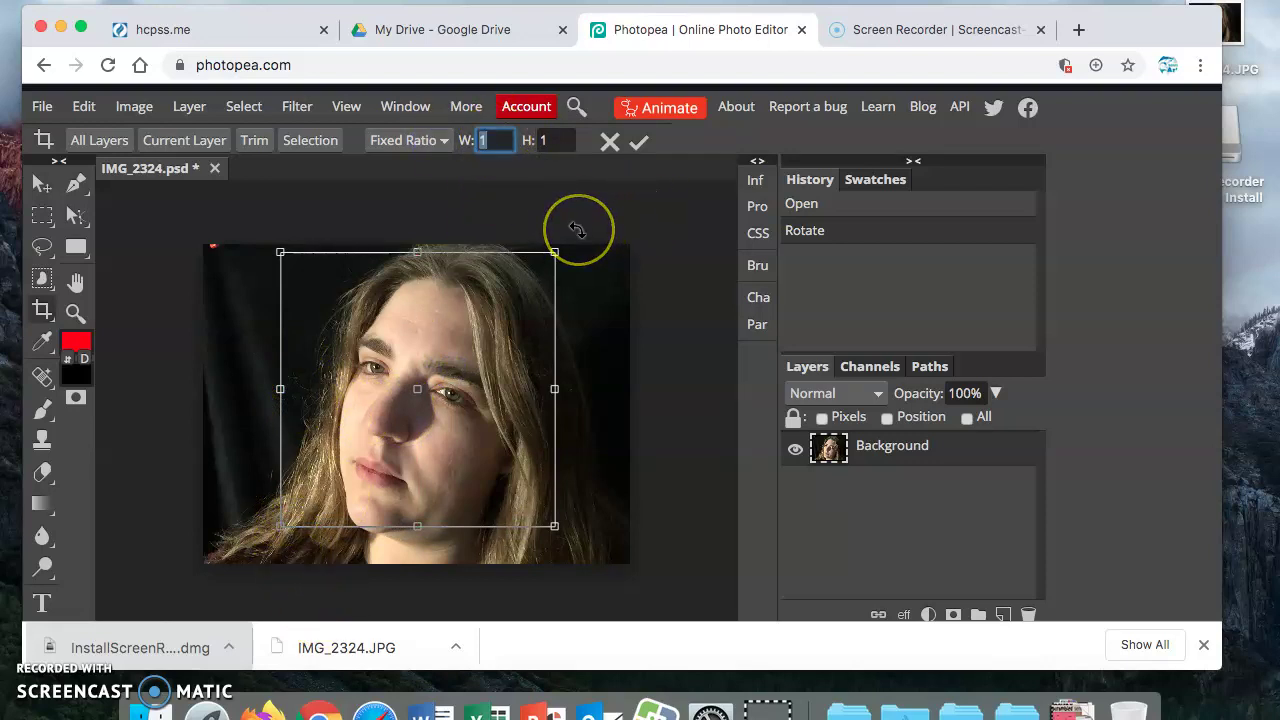
- Enter a 3:4 crop ratio and resize the tall crop frame around the face
text(3)
click(566, 141)
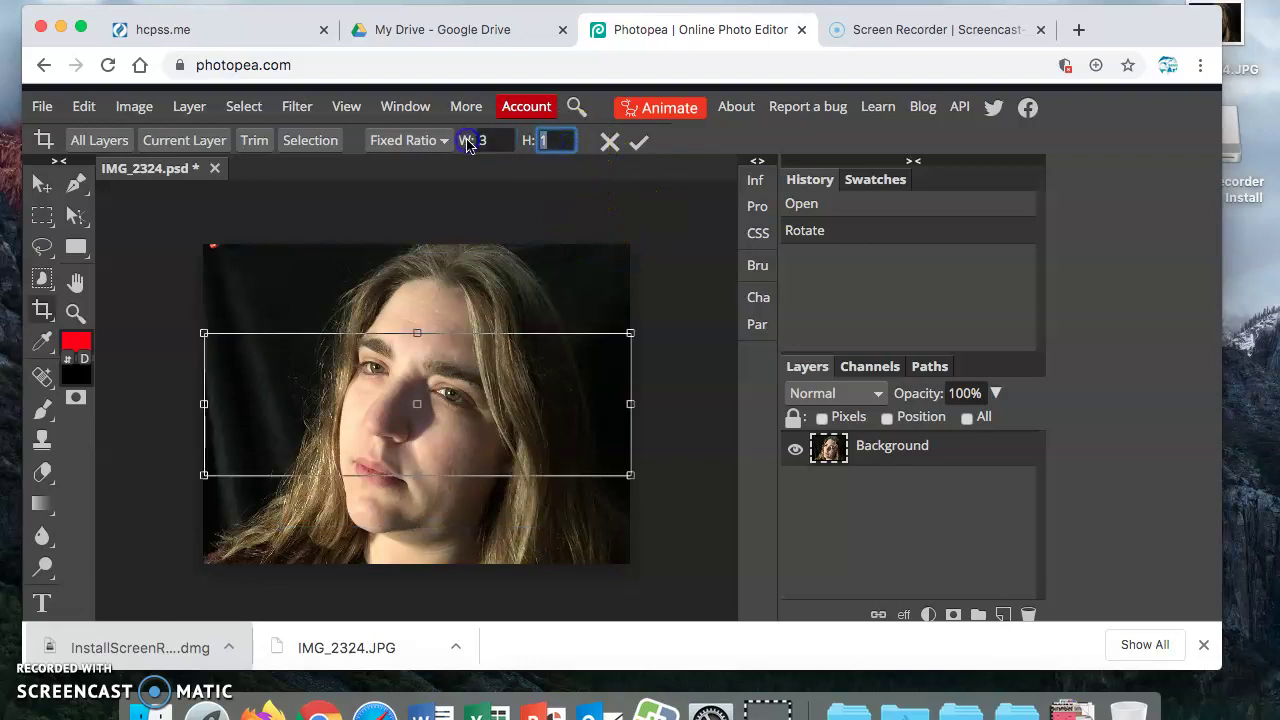
text(4)
click(517, 266)
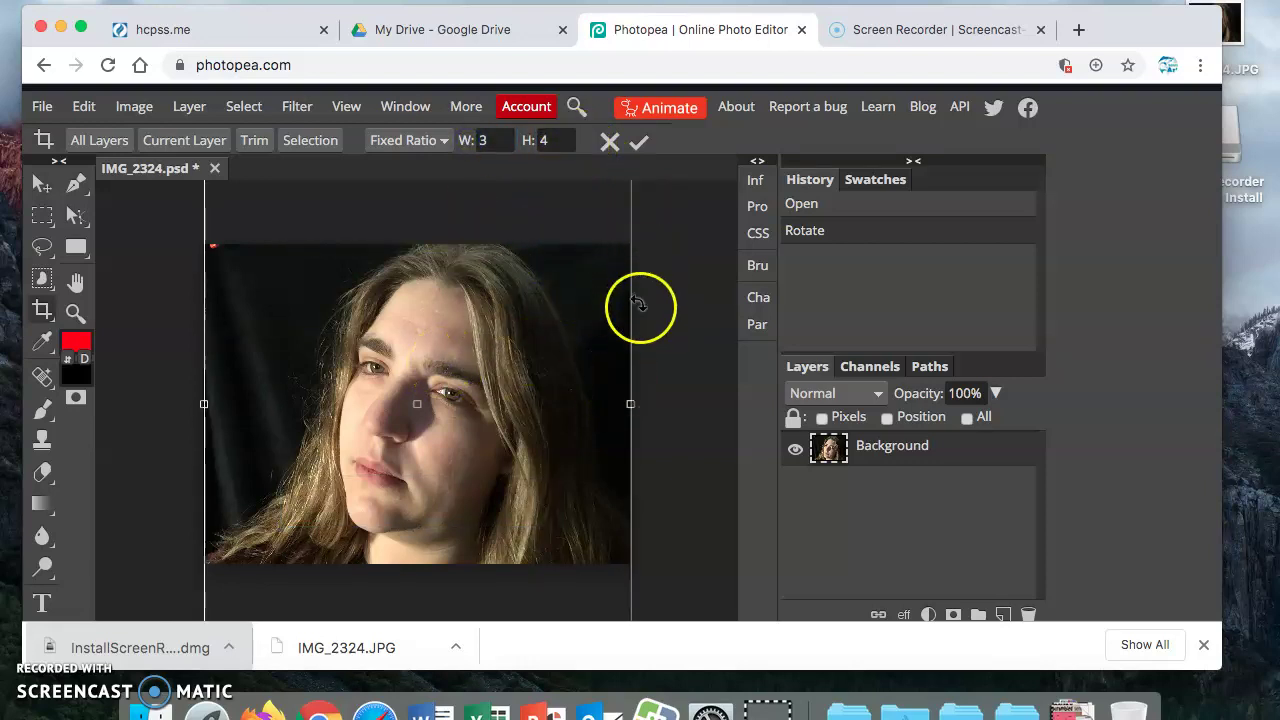
drag(206, 406, 329, 440)
drag(330, 204, 345, 322)
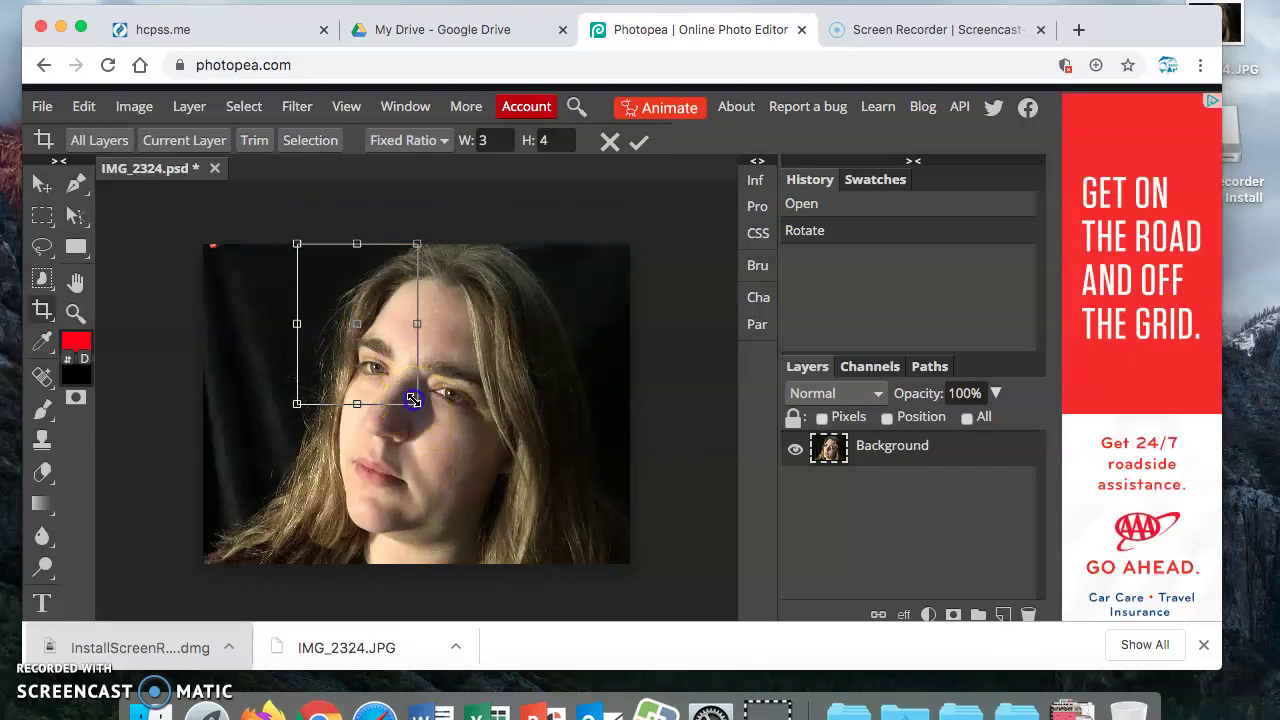
drag(414, 400, 537, 531)
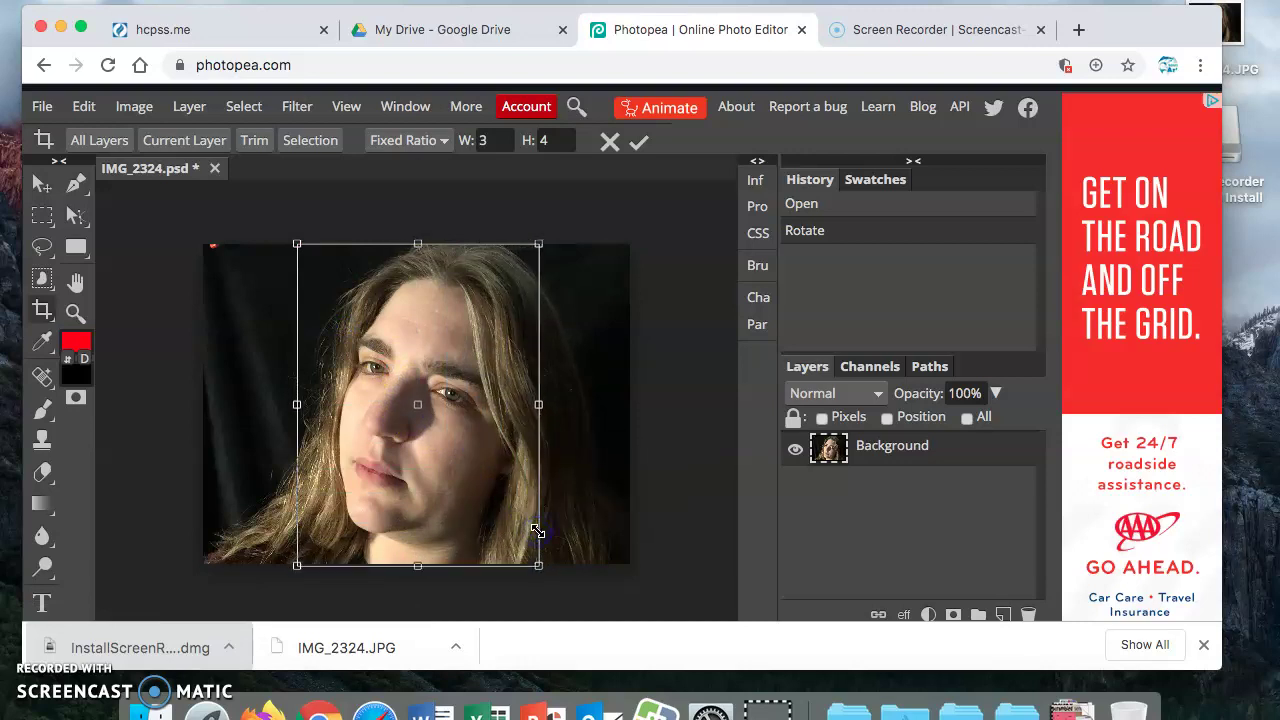
- Try a 4:3 width-to-height crop ratio on the frame
click(507, 140)
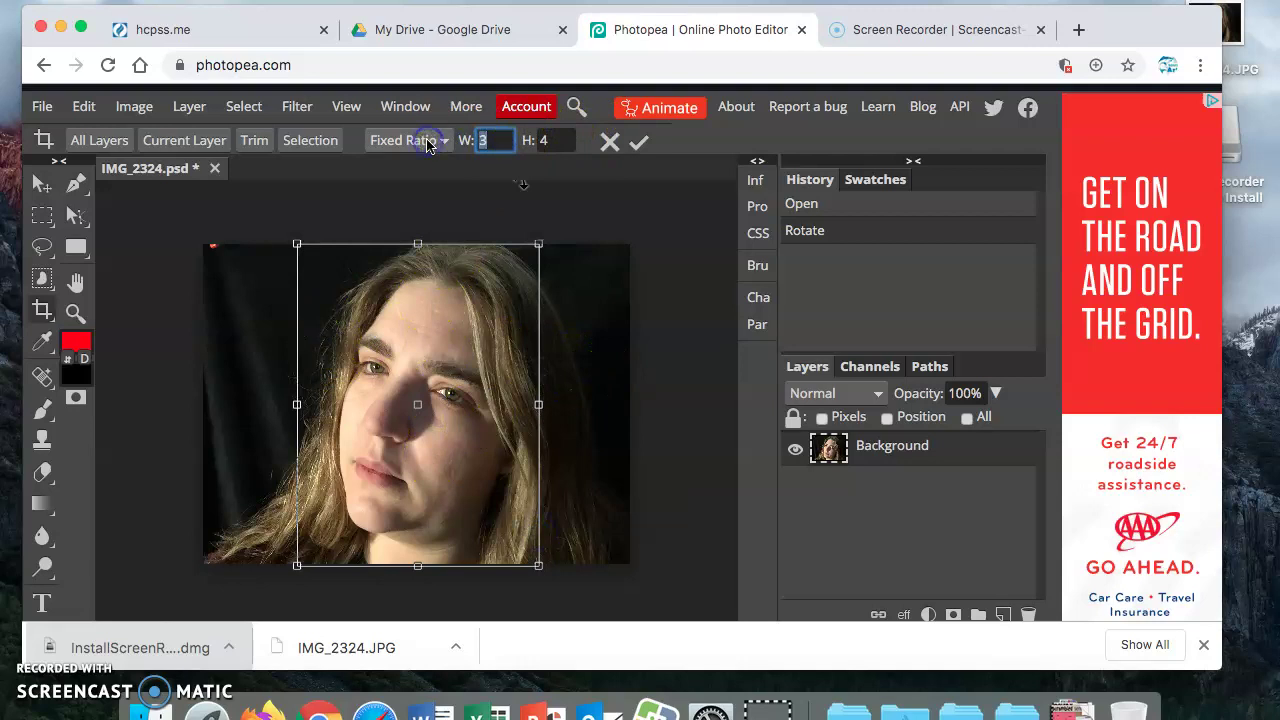
text(4)
click(543, 140)
text(3)
click(677, 250)
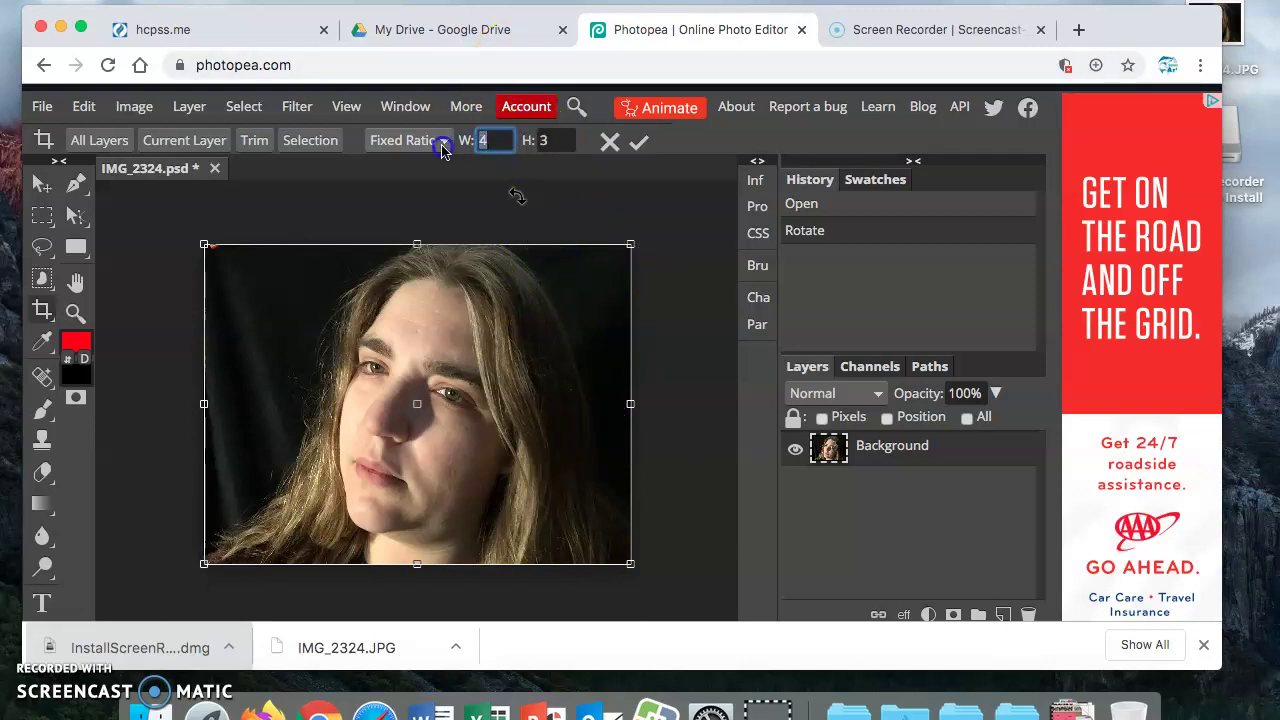
key(Tab)
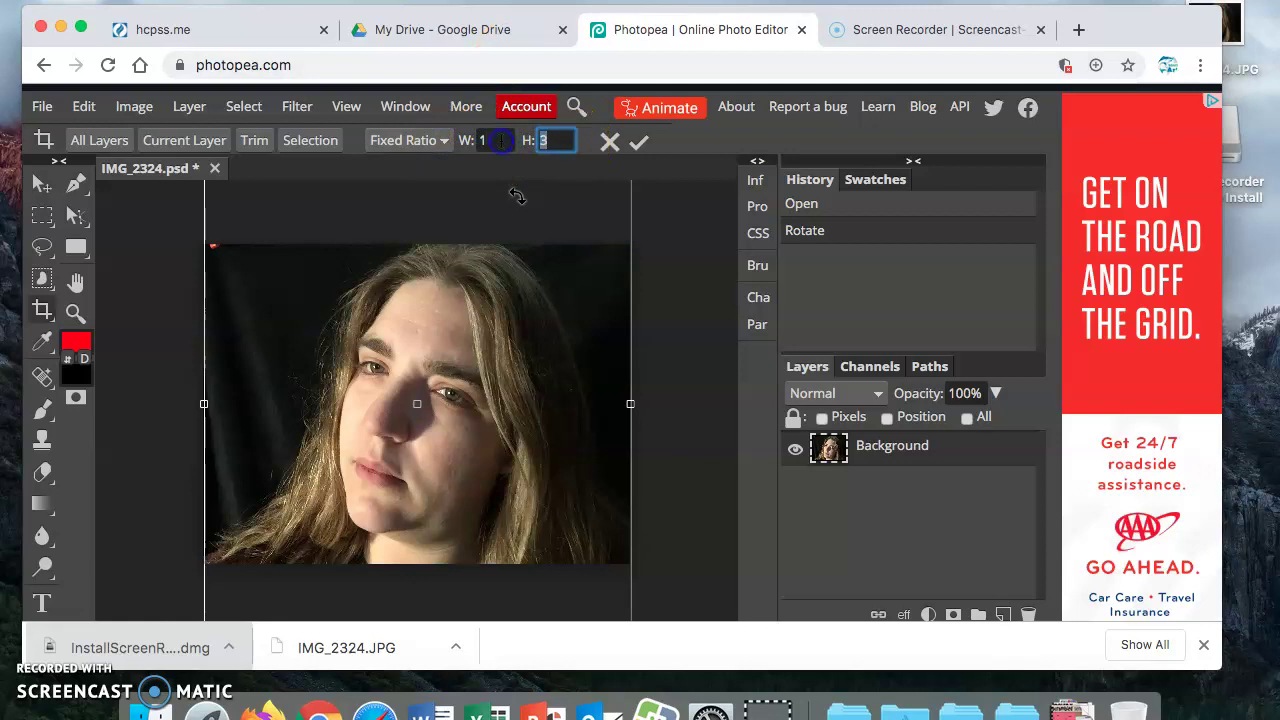
click(545, 328)
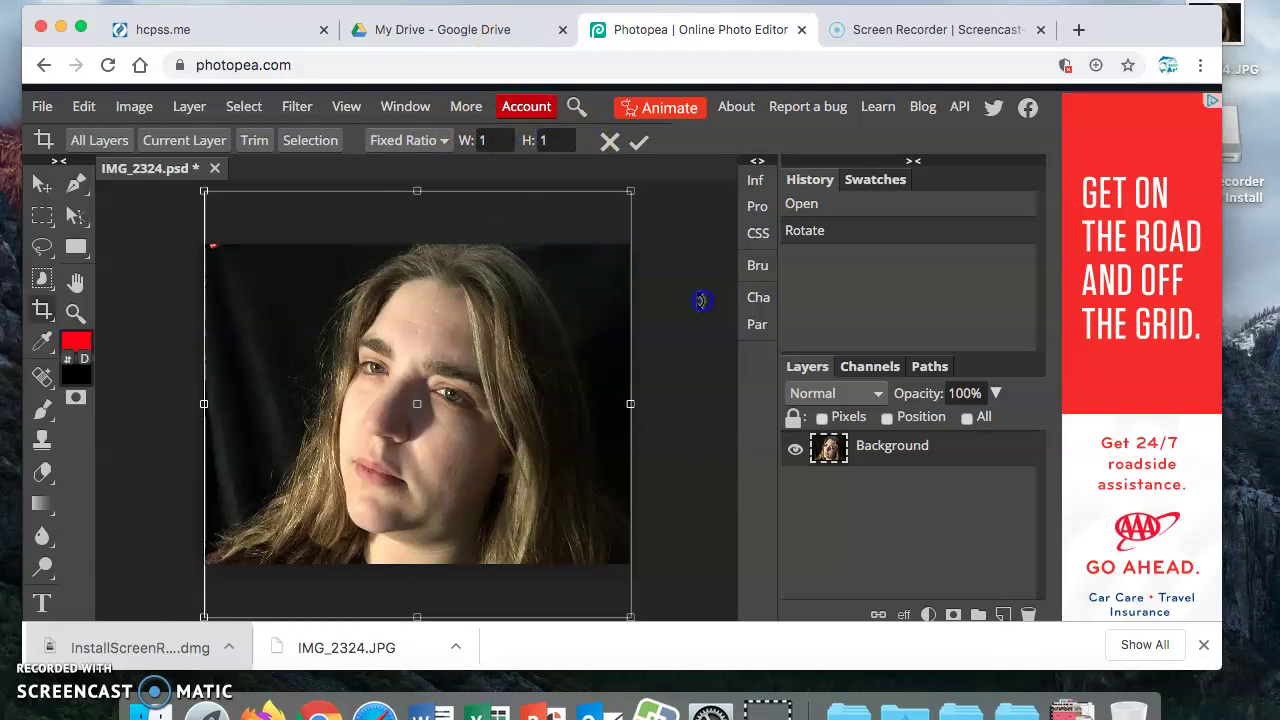
- Re-enter the 3:4 ratio and commit it to the crop frame
click(497, 141)
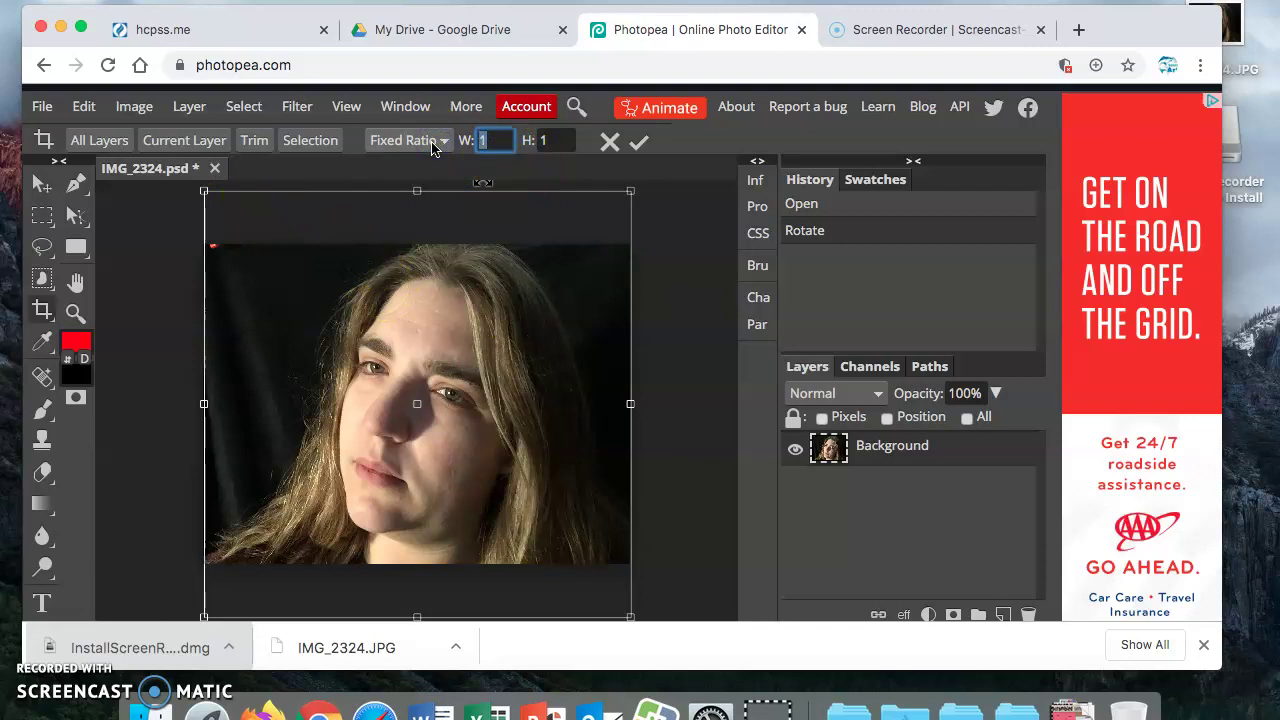
key(Tab)
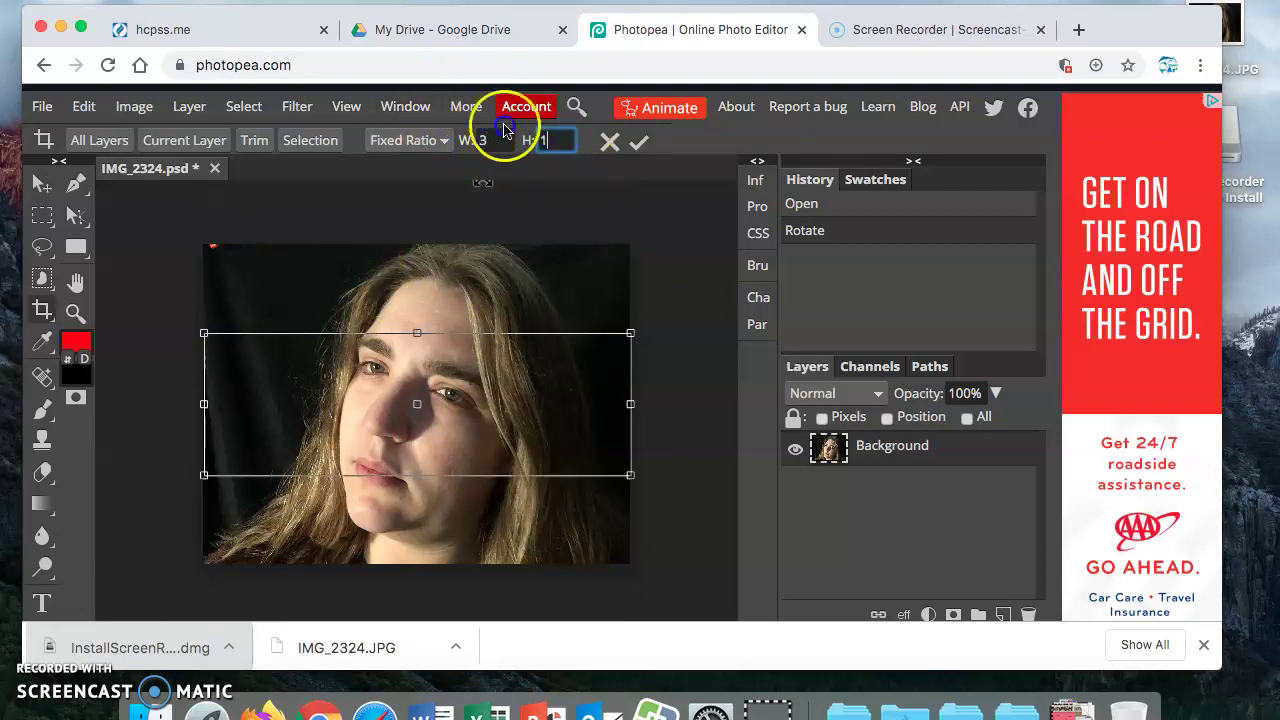
text(4)
click(565, 260)
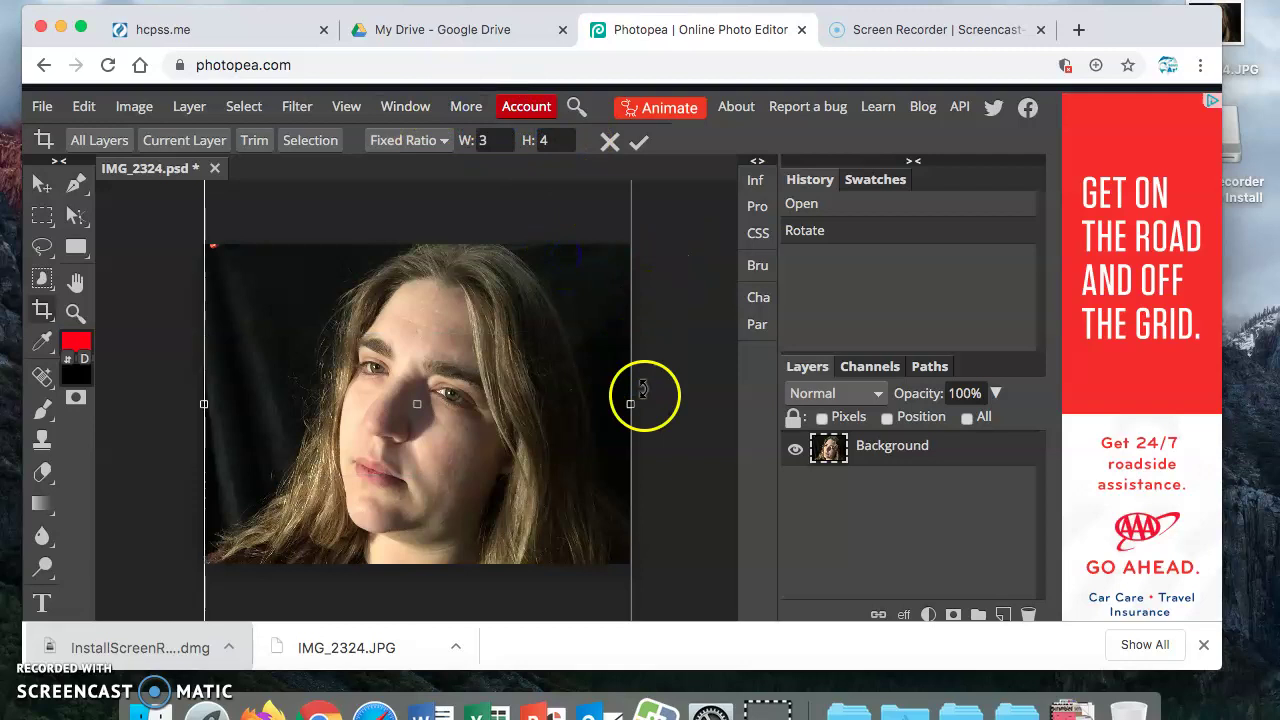
- Resize and reposition the 3:4 crop frame to frame the face, then apply the crop
drag(630, 404, 366, 408)
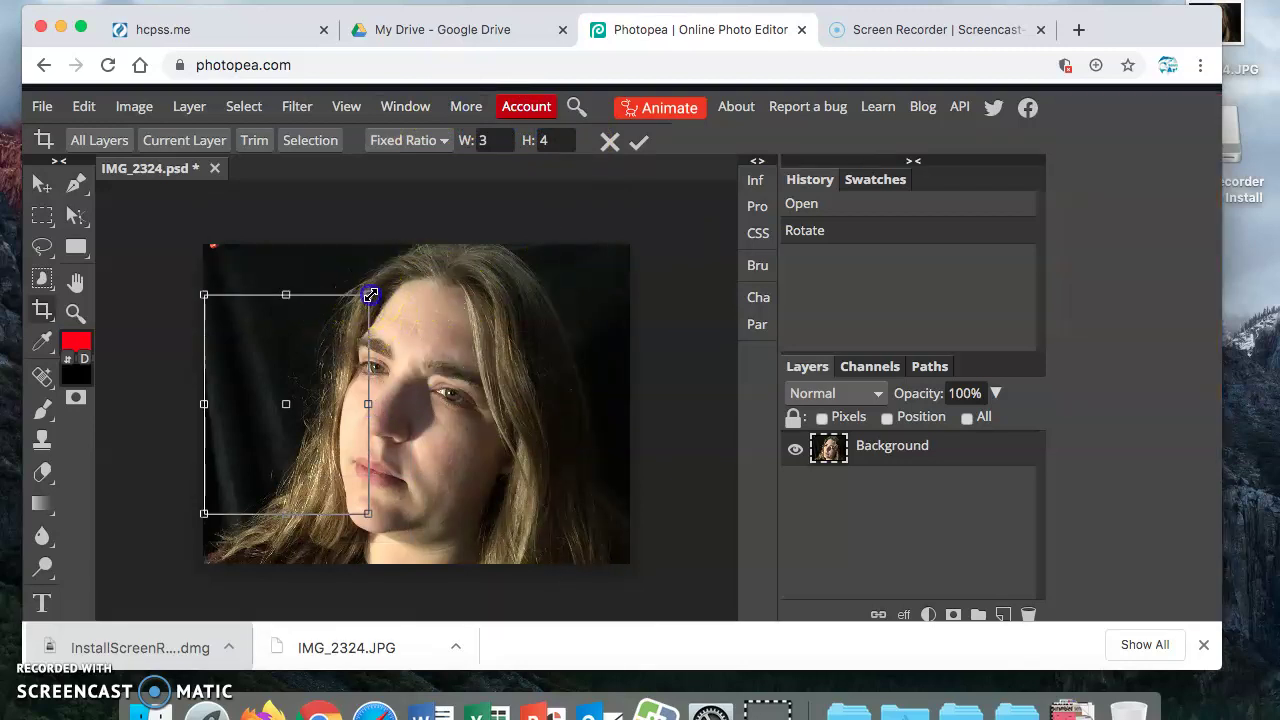
drag(367, 293, 417, 274)
drag(376, 382, 472, 425)
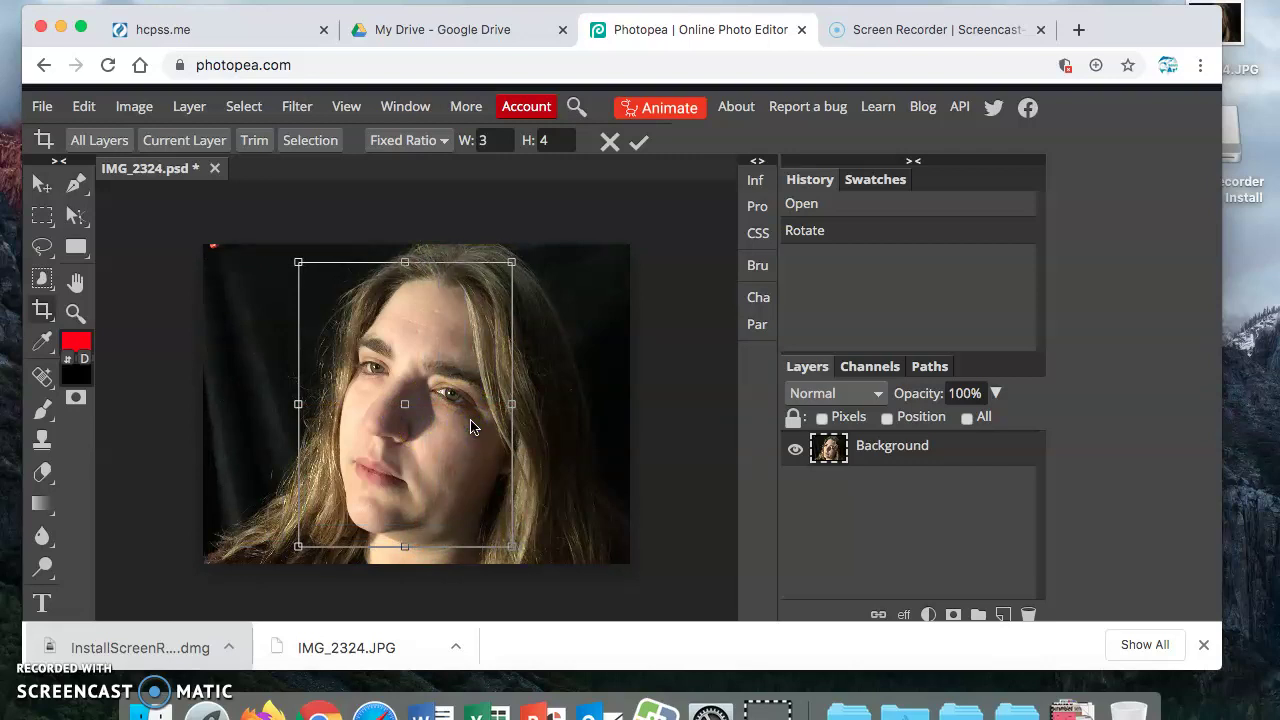
mouse_move(295, 259)
mouse_down()
mouse_move(275, 247)
mouse_move(283, 257)
mouse_up()
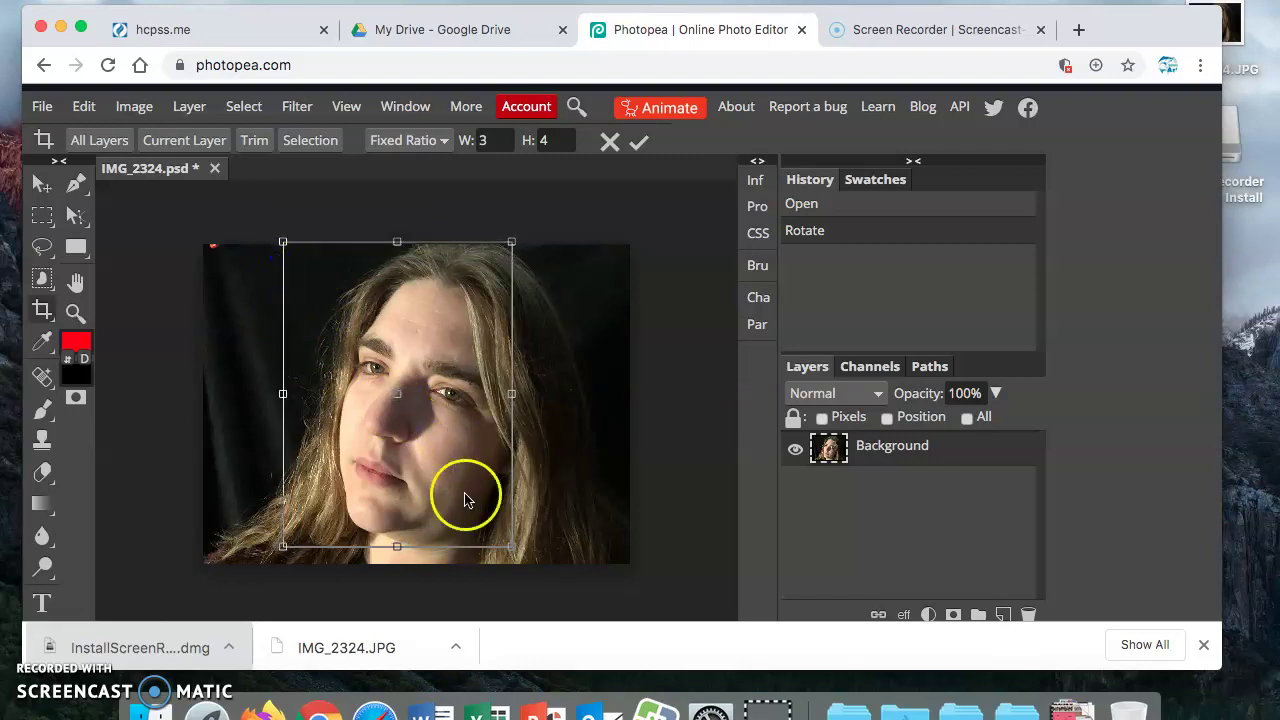
drag(509, 542, 519, 563)
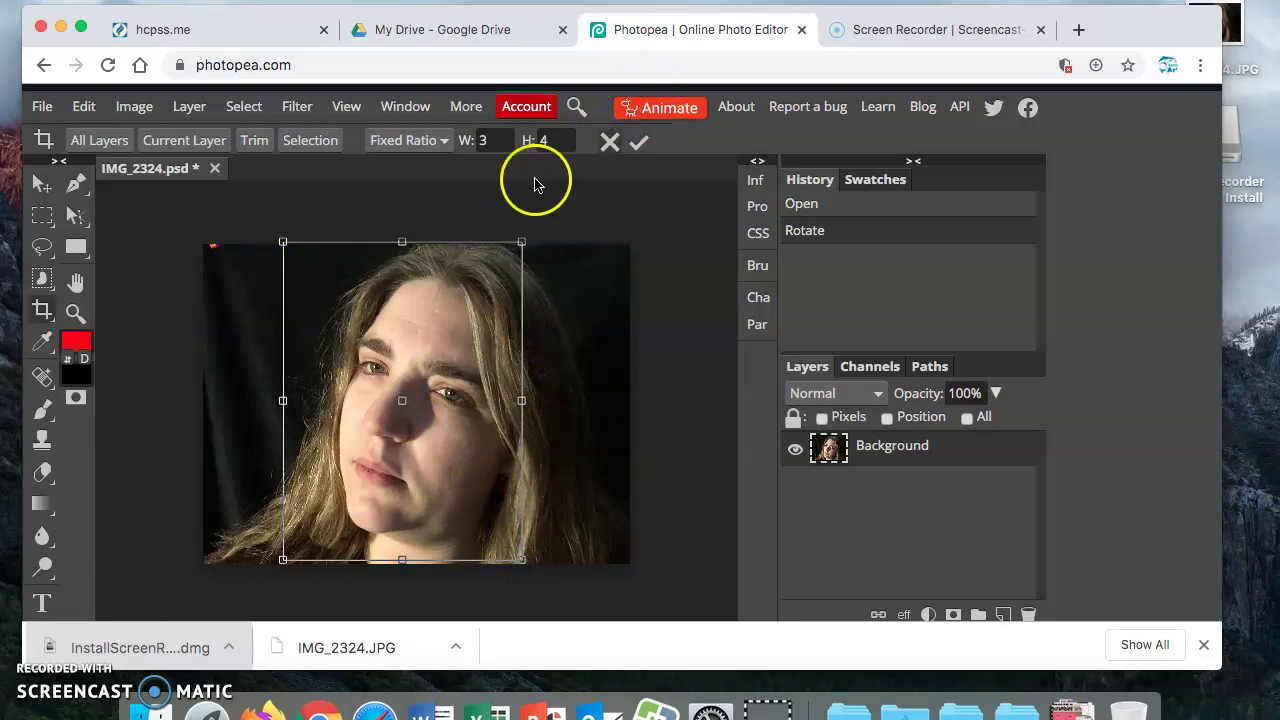
drag(520, 241, 482, 294)
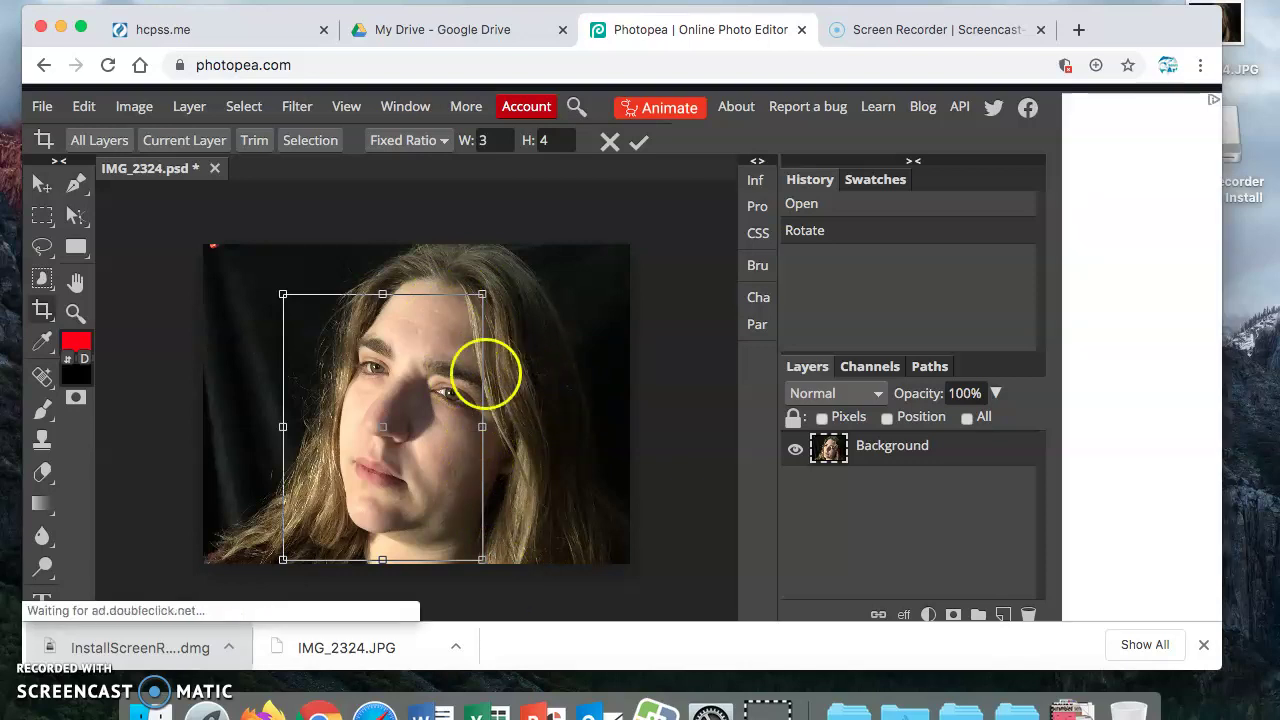
drag(282, 557, 355, 461)
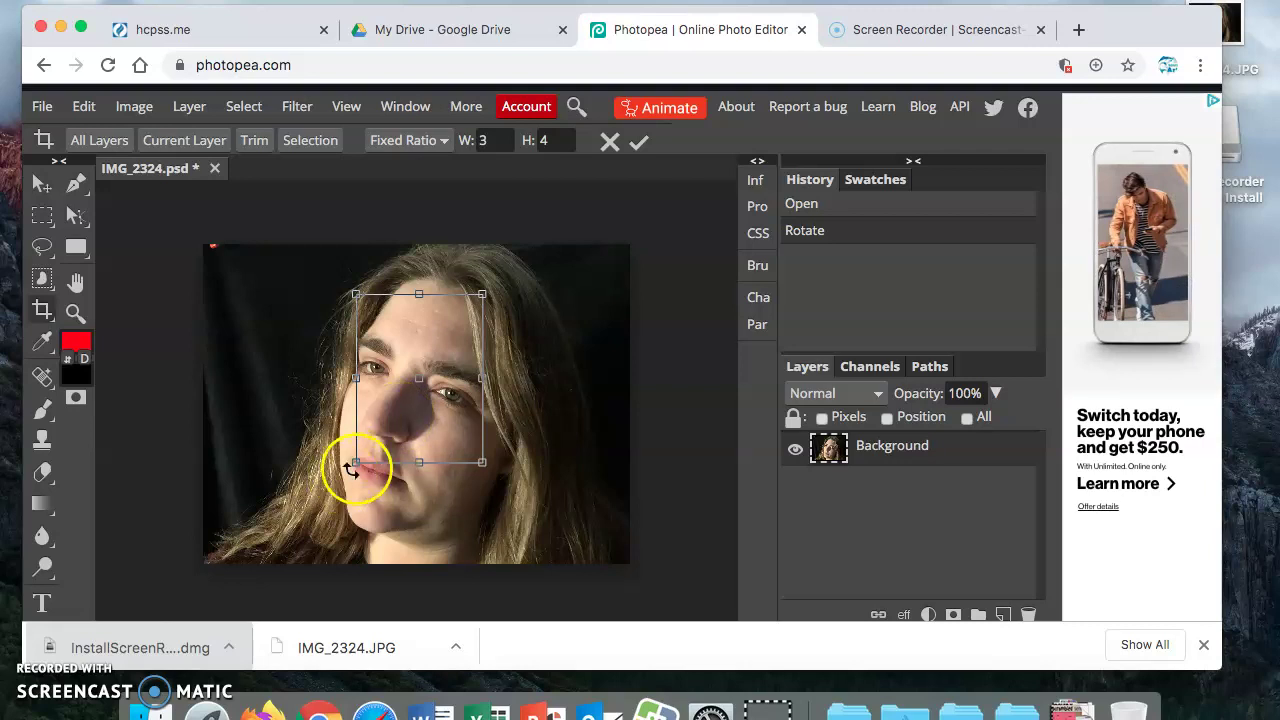
drag(355, 462, 280, 533)
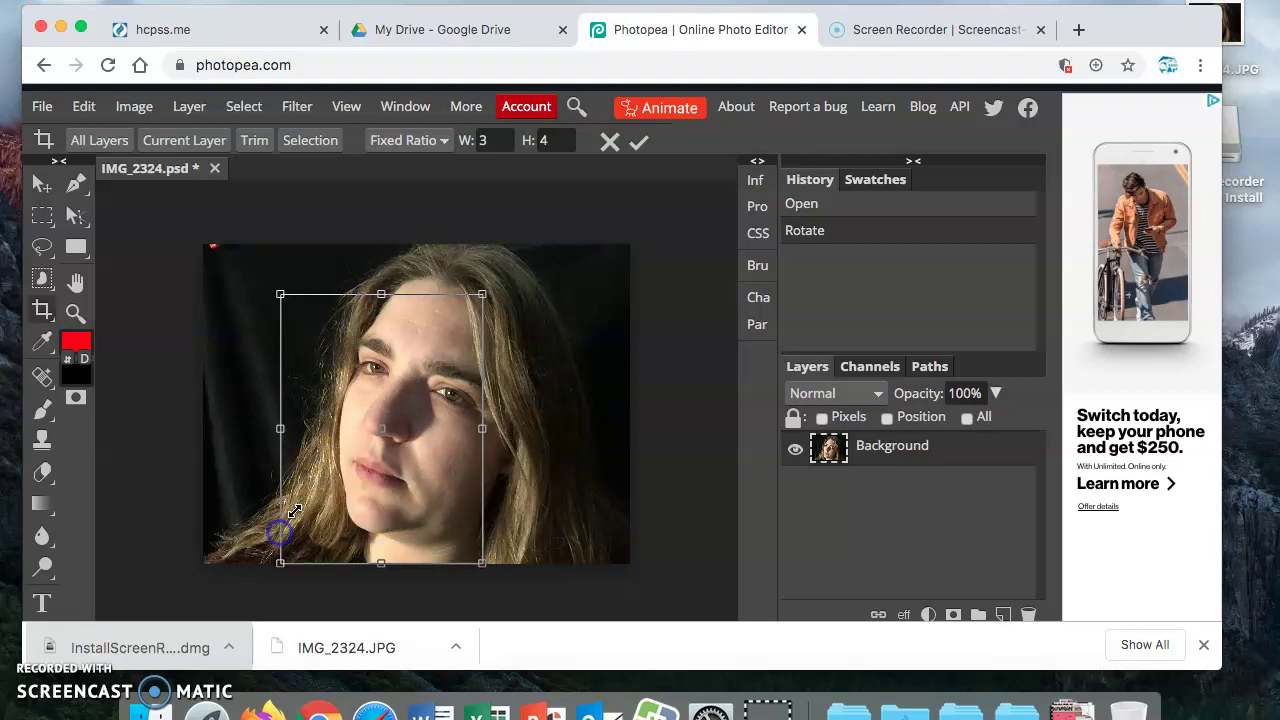
drag(484, 296, 483, 292)
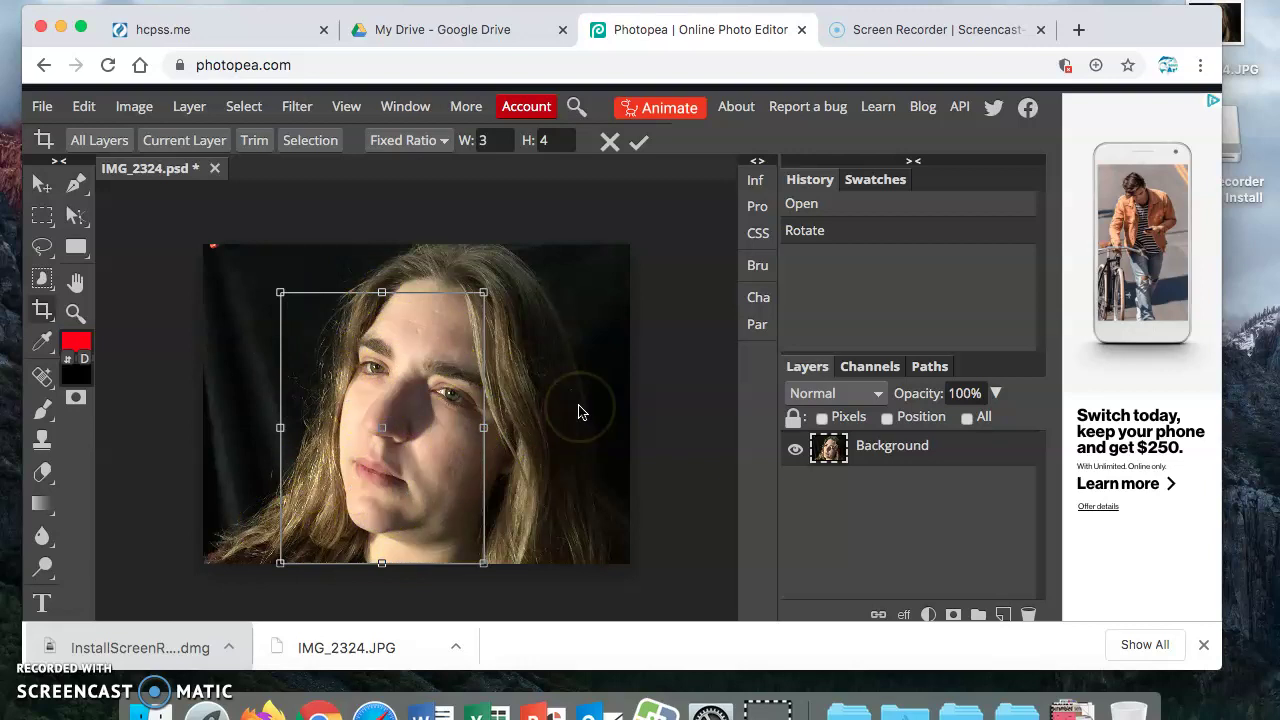
key(Return)
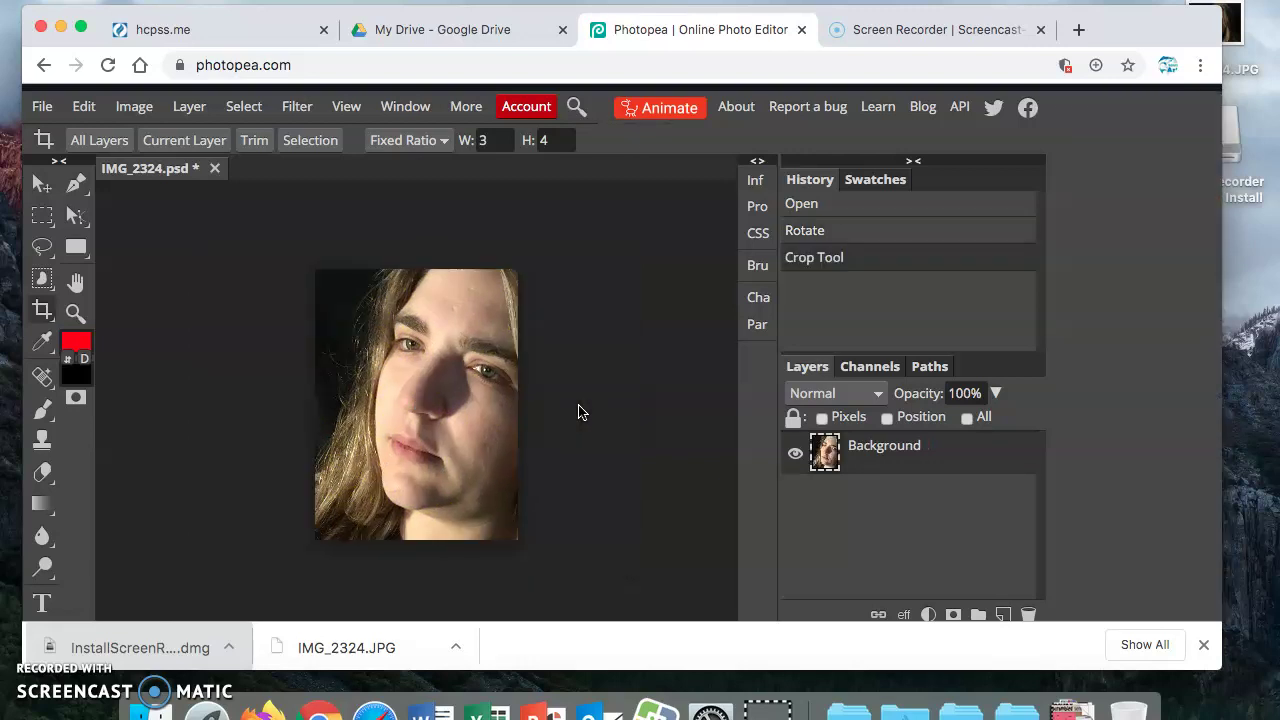
- Apply the Desaturate adjustment to turn the cropped portrait black and white
click(143, 112)
click(171, 132)
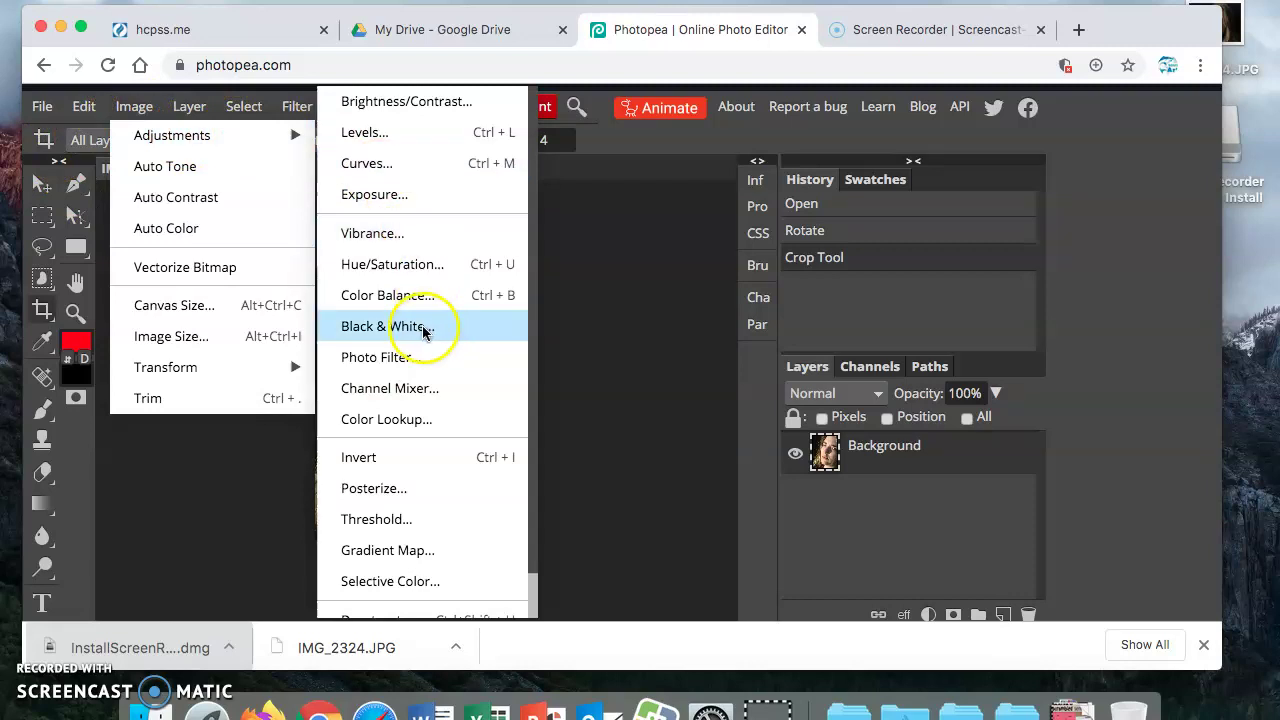
scroll(426, 326, down, 1)
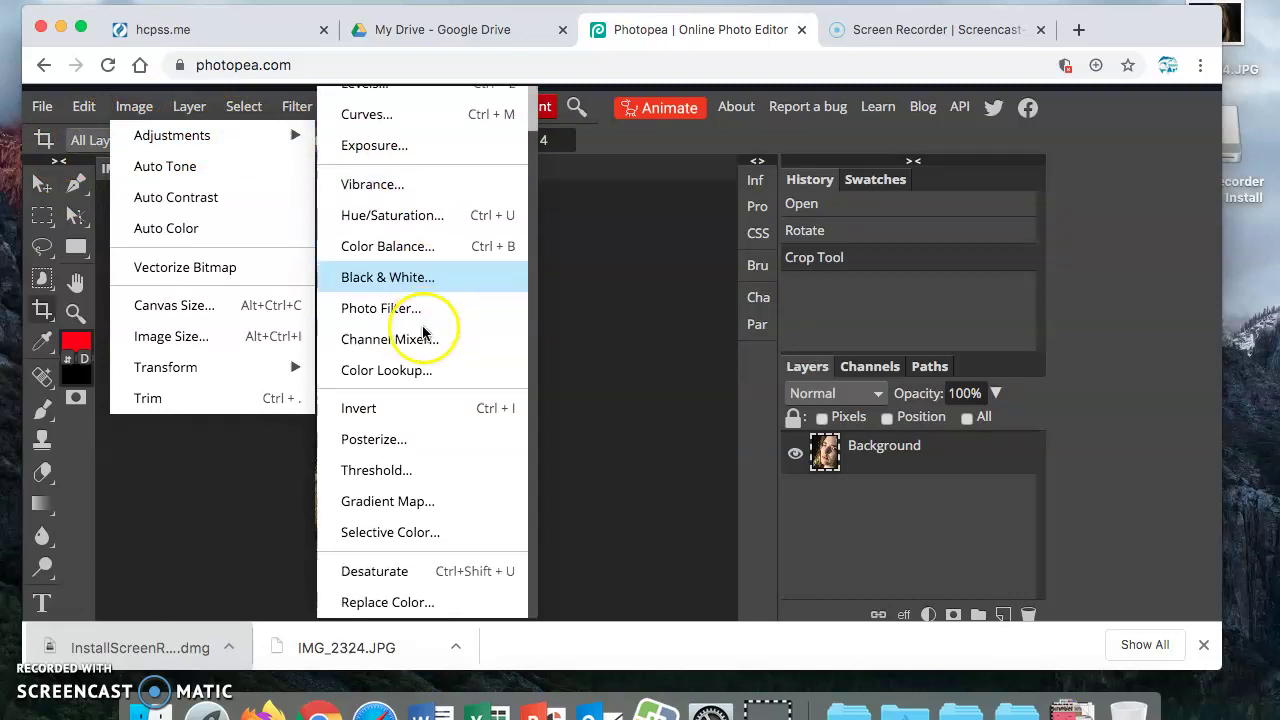
click(398, 580)
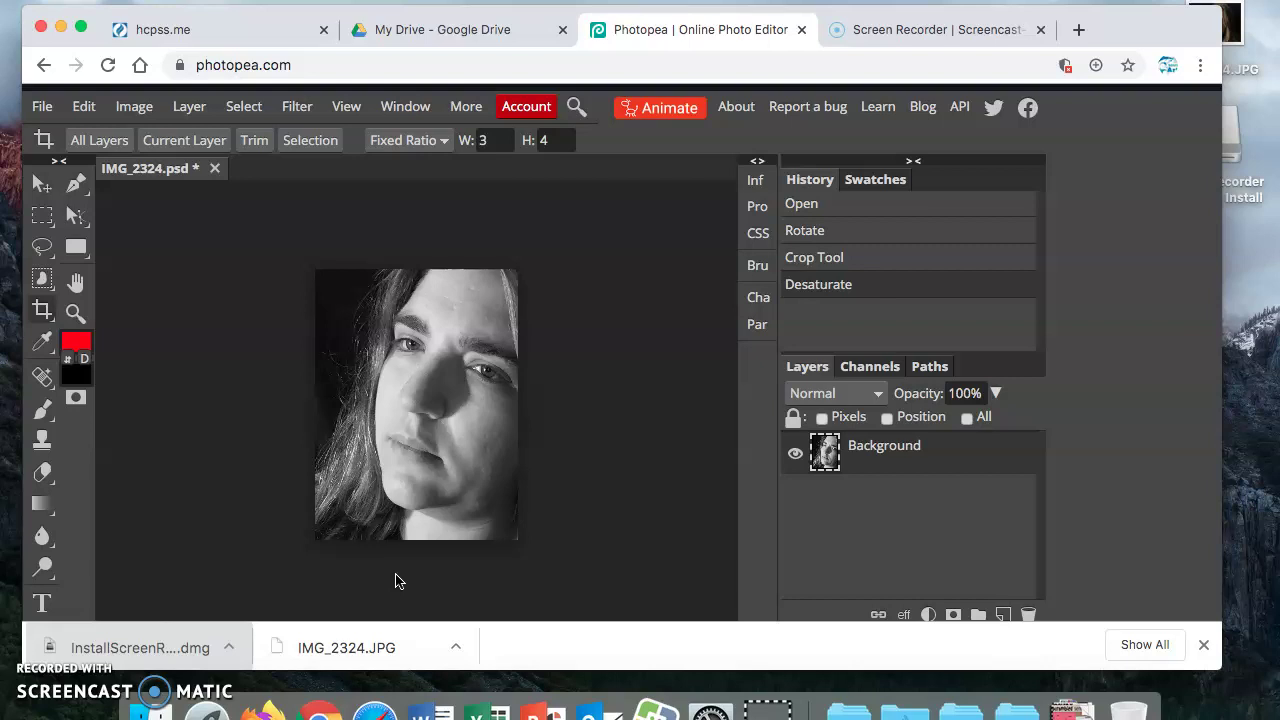
- Open the Brightness/Contrast dialog and move it beside the photo
key(c)
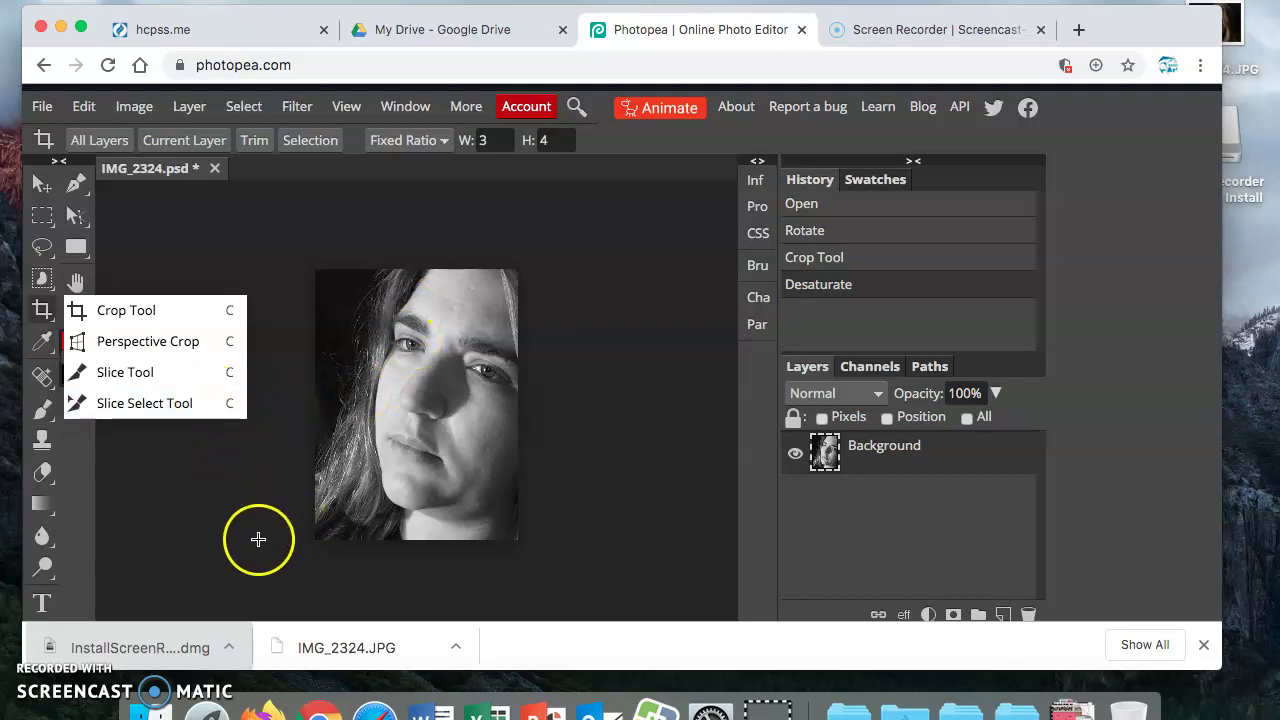
click(134, 108)
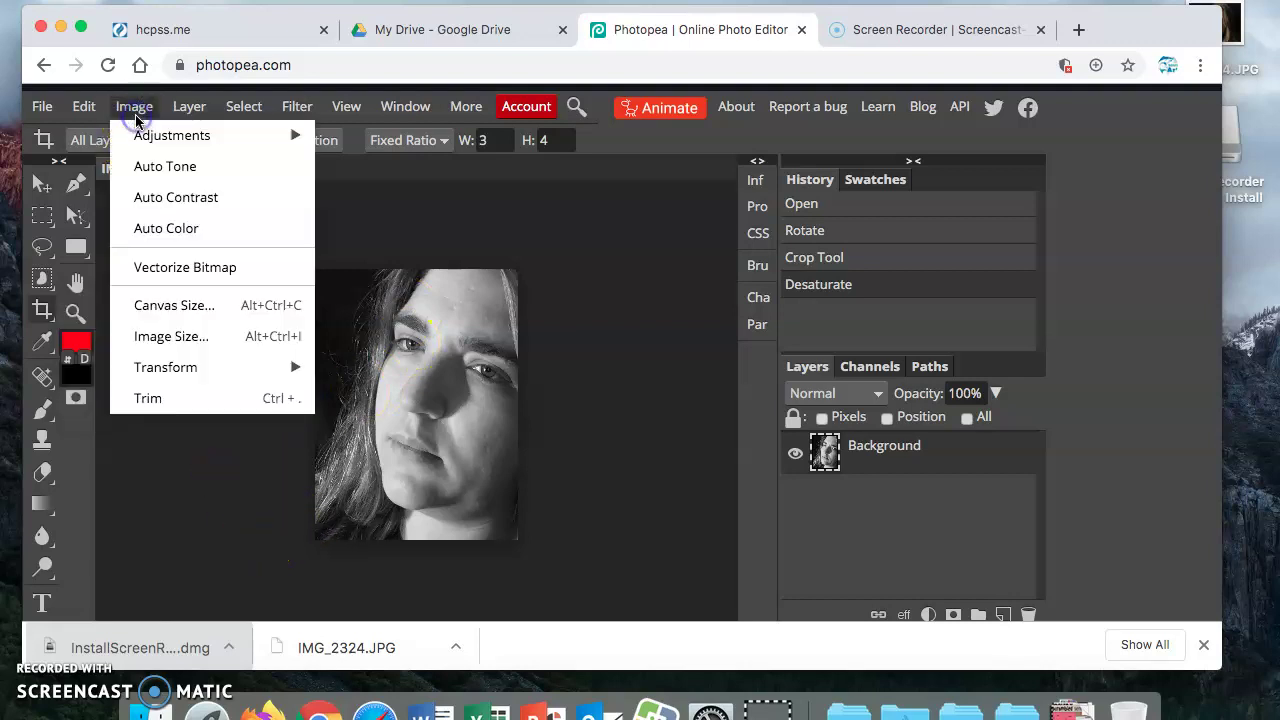
mouse_move(161, 145)
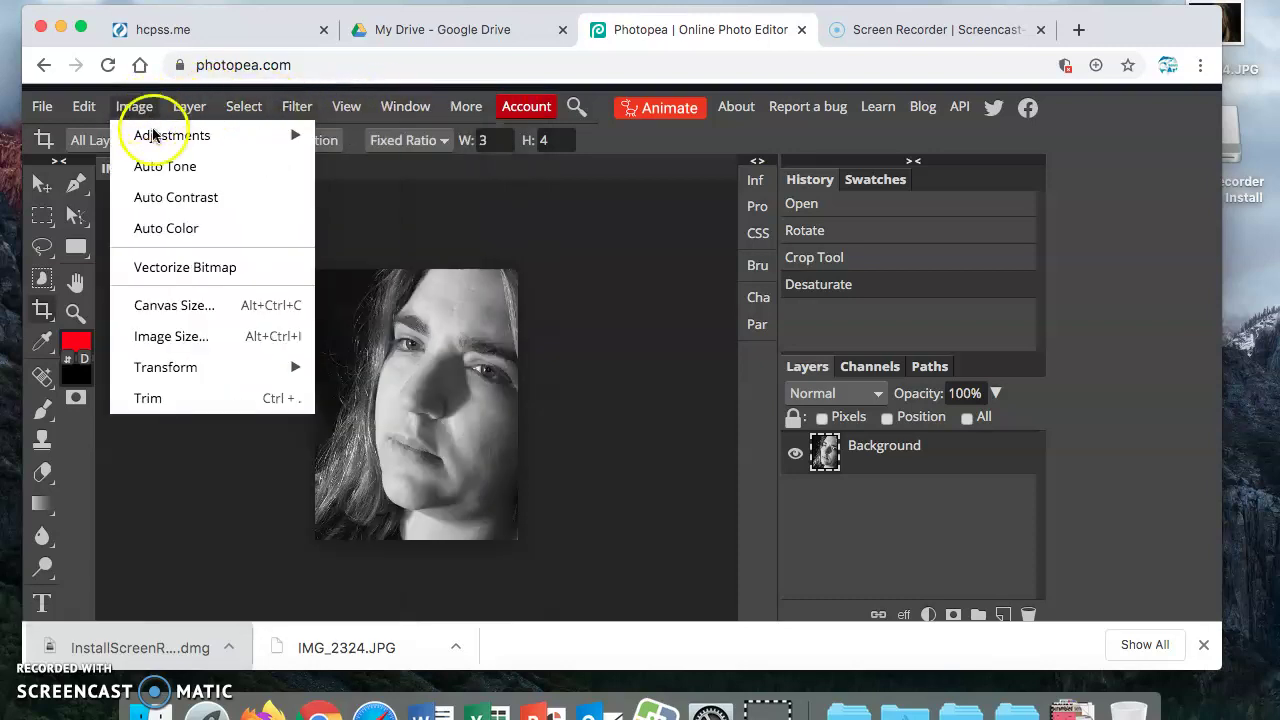
mouse_move(286, 137)
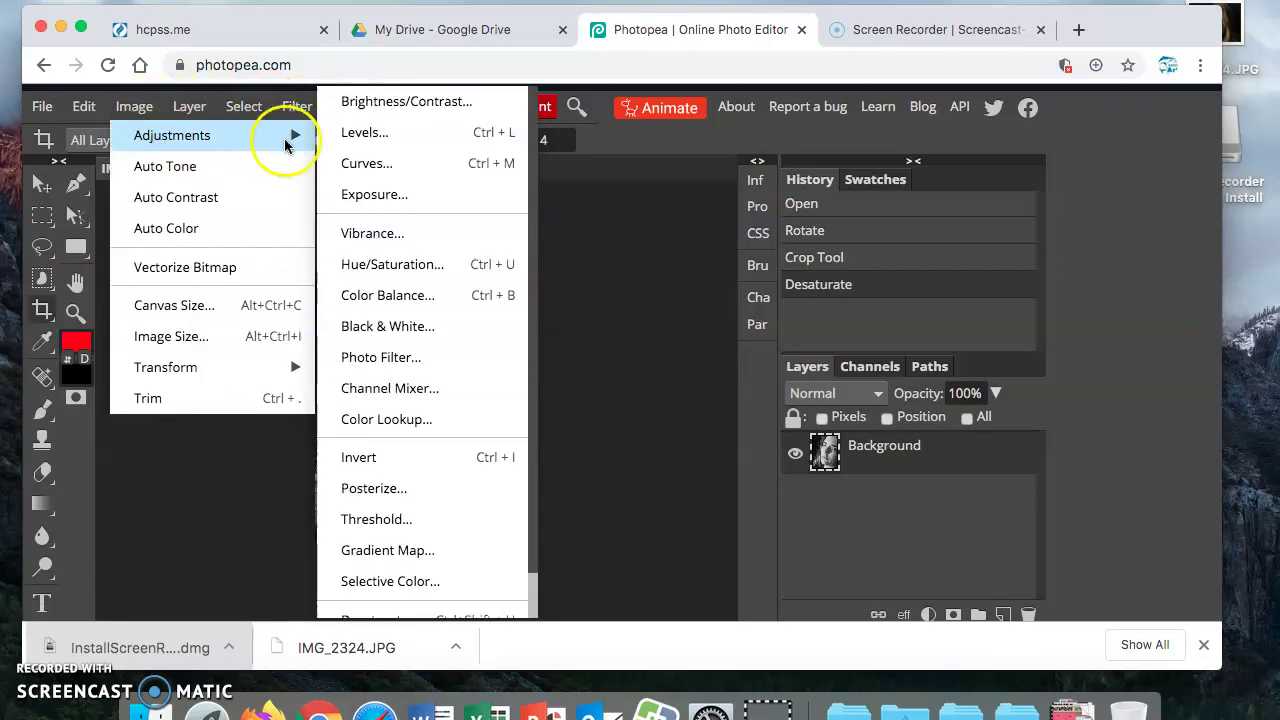
click(391, 103)
drag(389, 252, 761, 198)
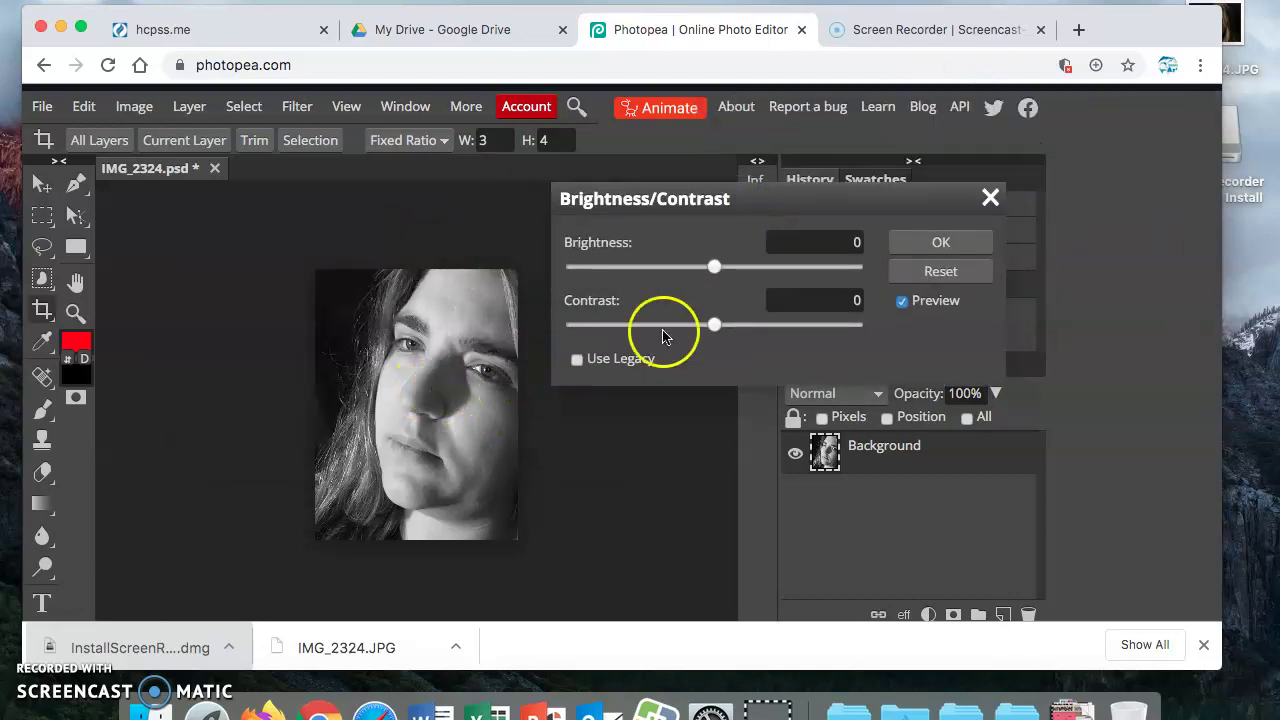
- Drag the sliders to preview brightness -20 and contrast 61
drag(732, 272, 669, 278)
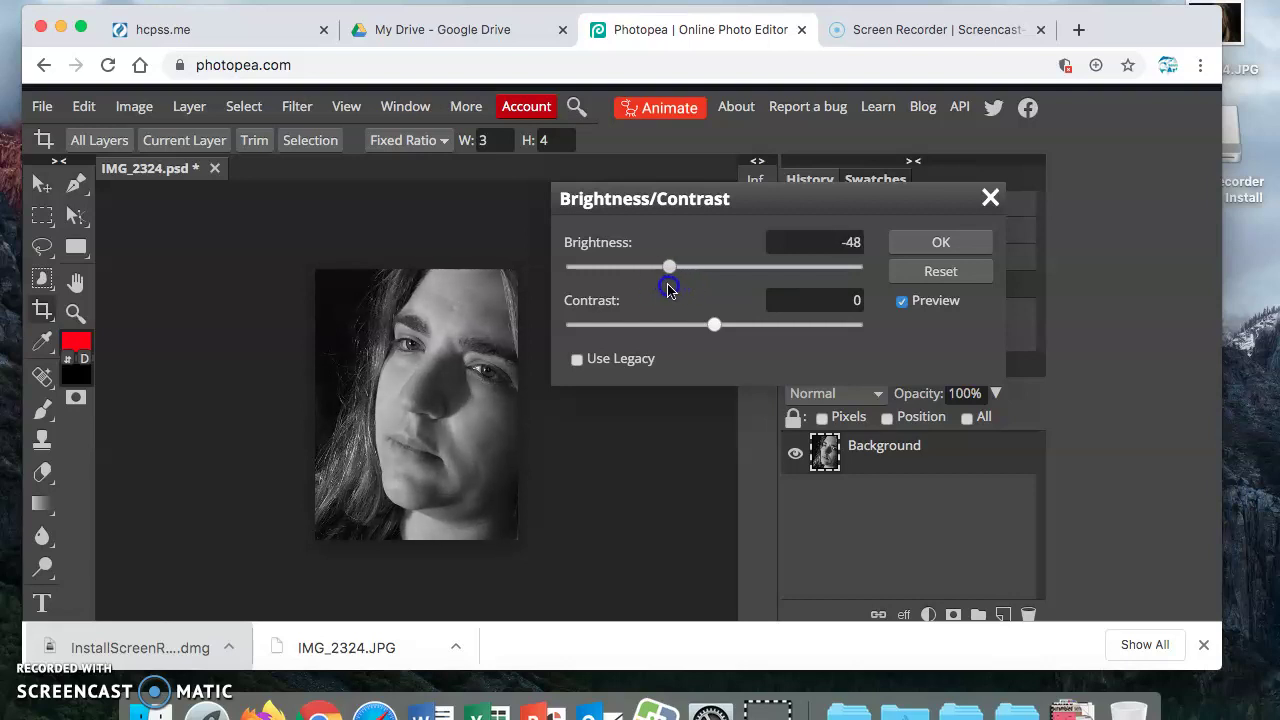
drag(700, 330, 767, 333)
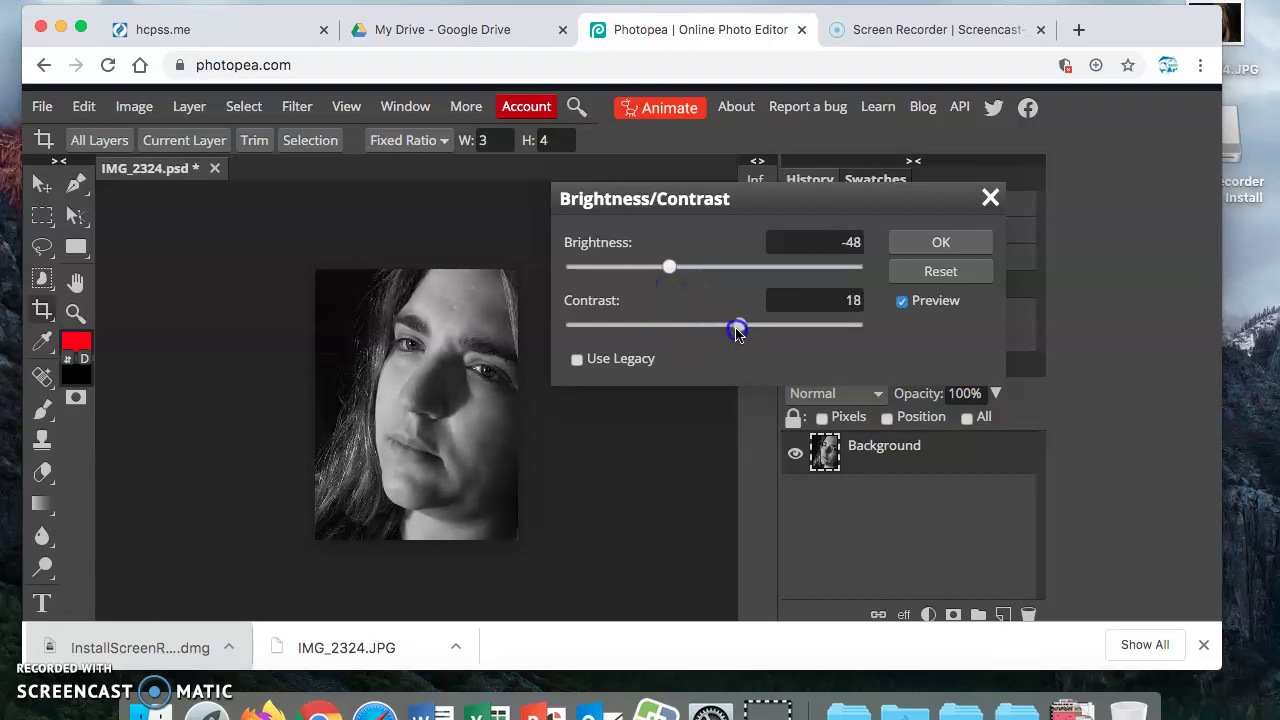
drag(669, 268, 851, 285)
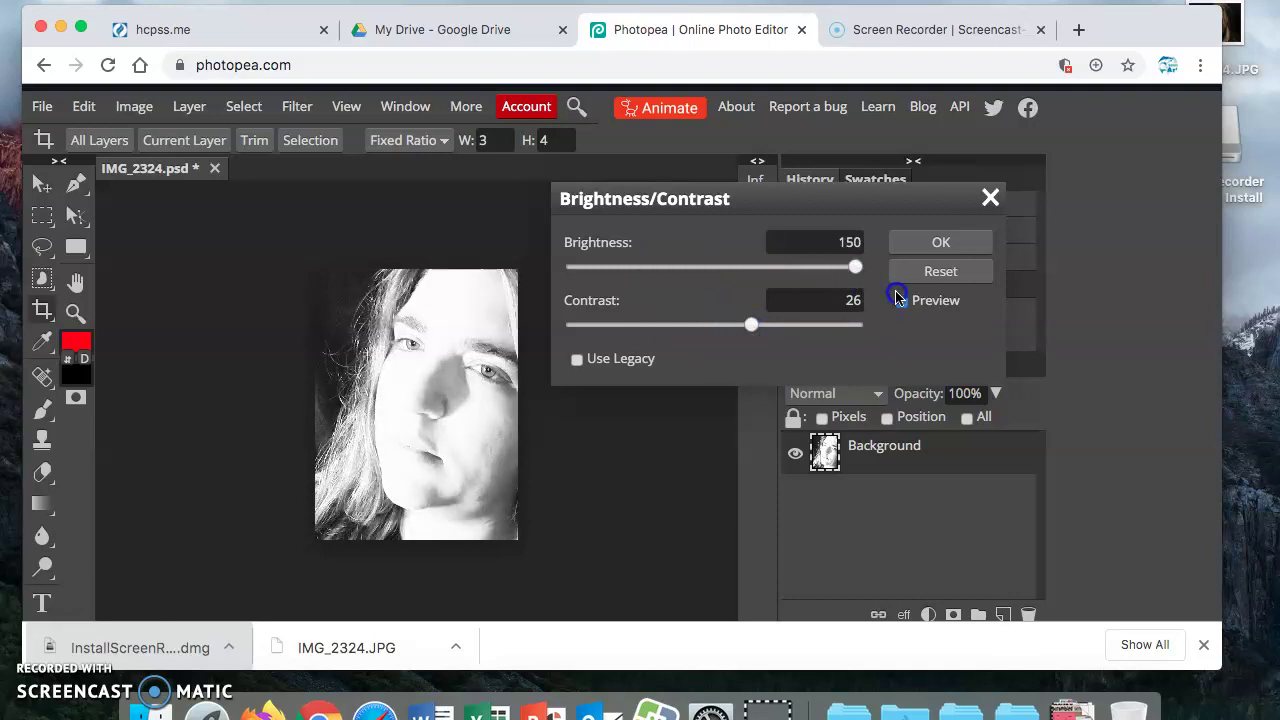
drag(751, 324, 506, 335)
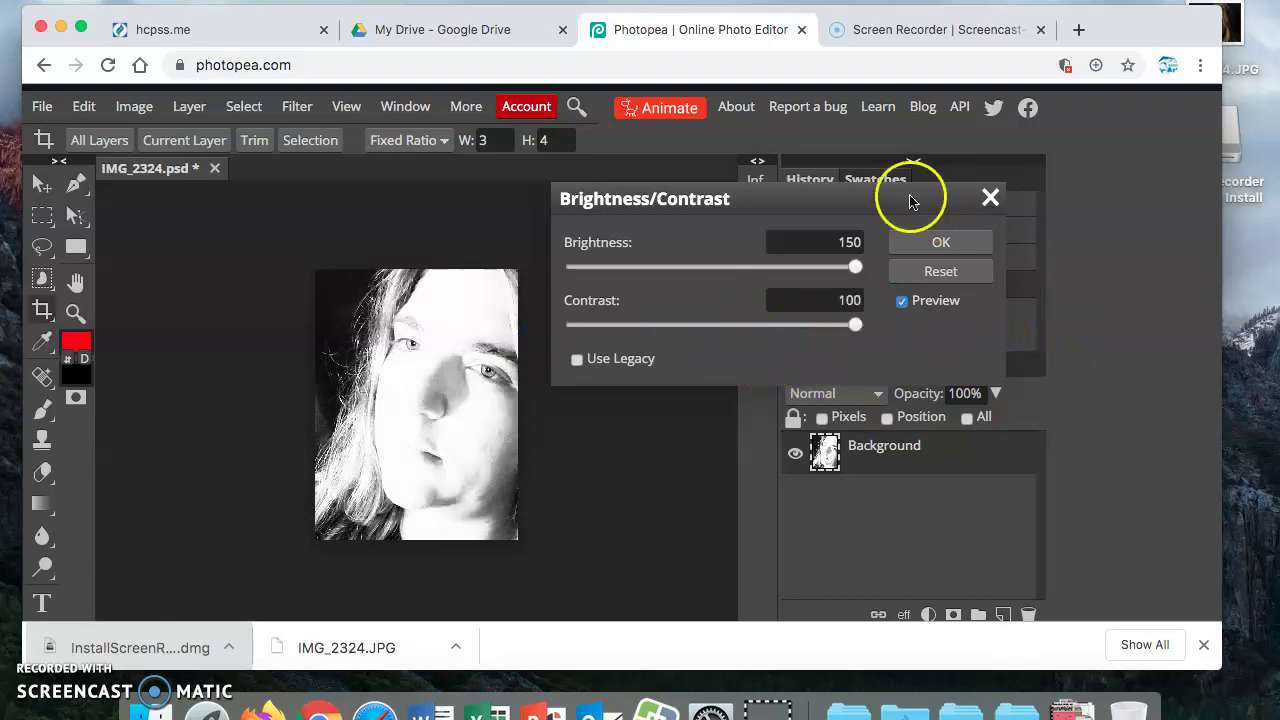
drag(851, 266, 734, 265)
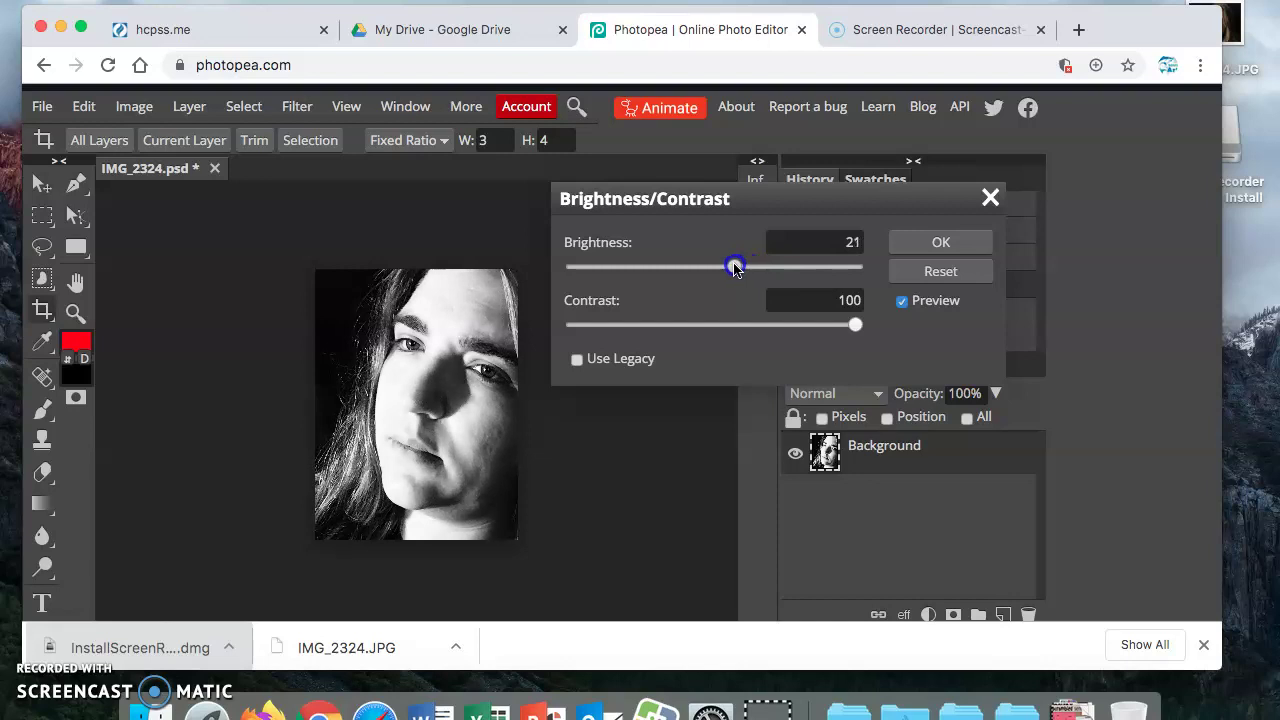
drag(851, 324, 788, 335)
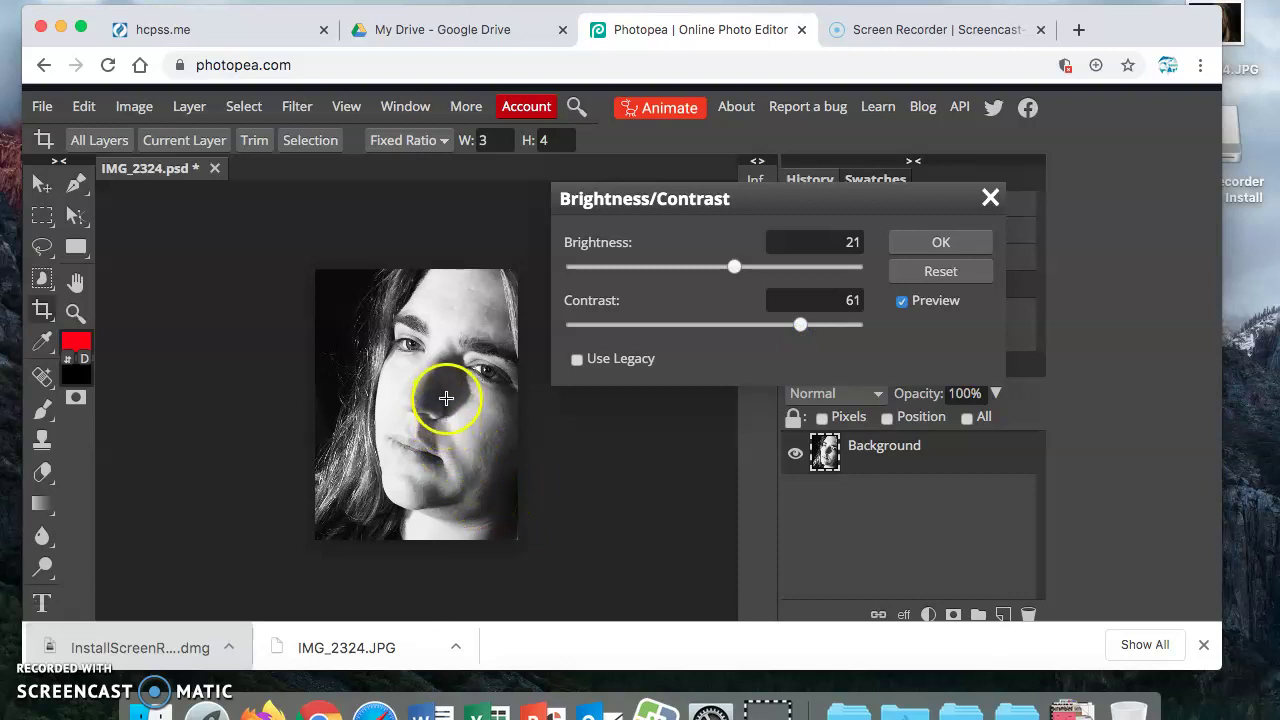
drag(734, 267, 681, 274)
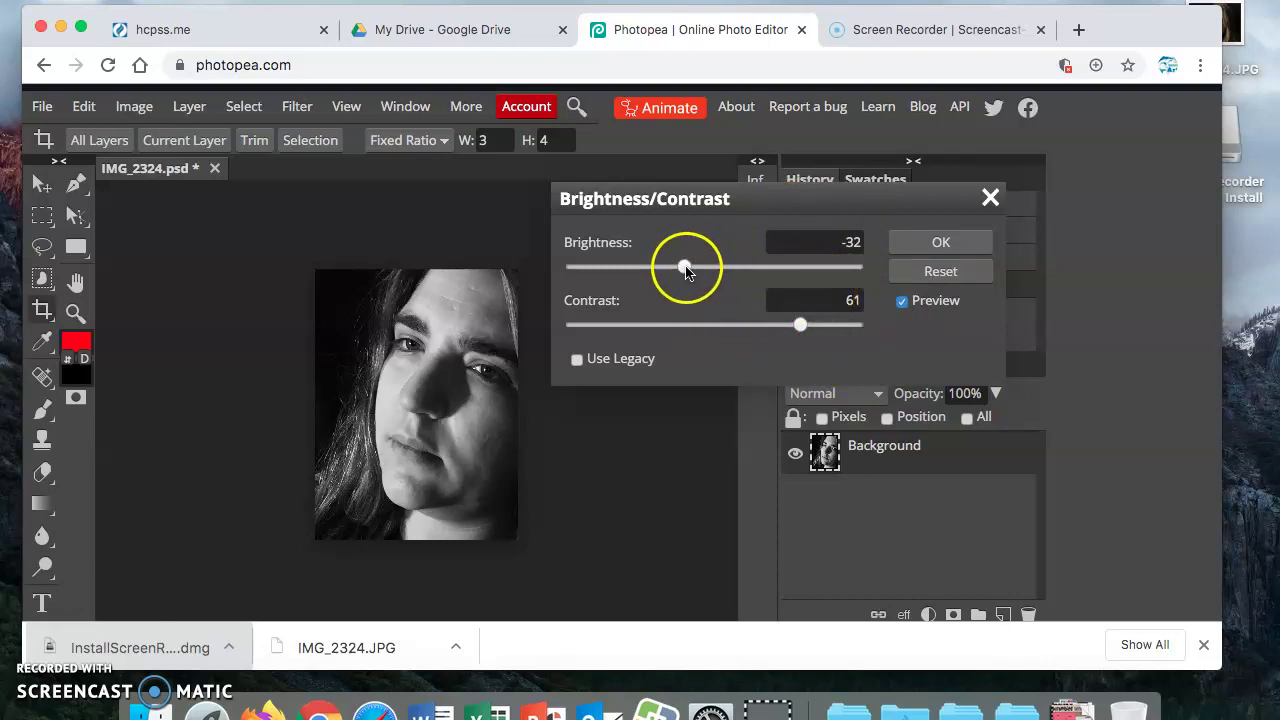
- Fine-tune to Brightness -54 and Contrast 60 and apply the adjustment
mouse_move(684, 266)
mouse_down()
mouse_move(706, 266)
mouse_move(668, 278)
mouse_up()
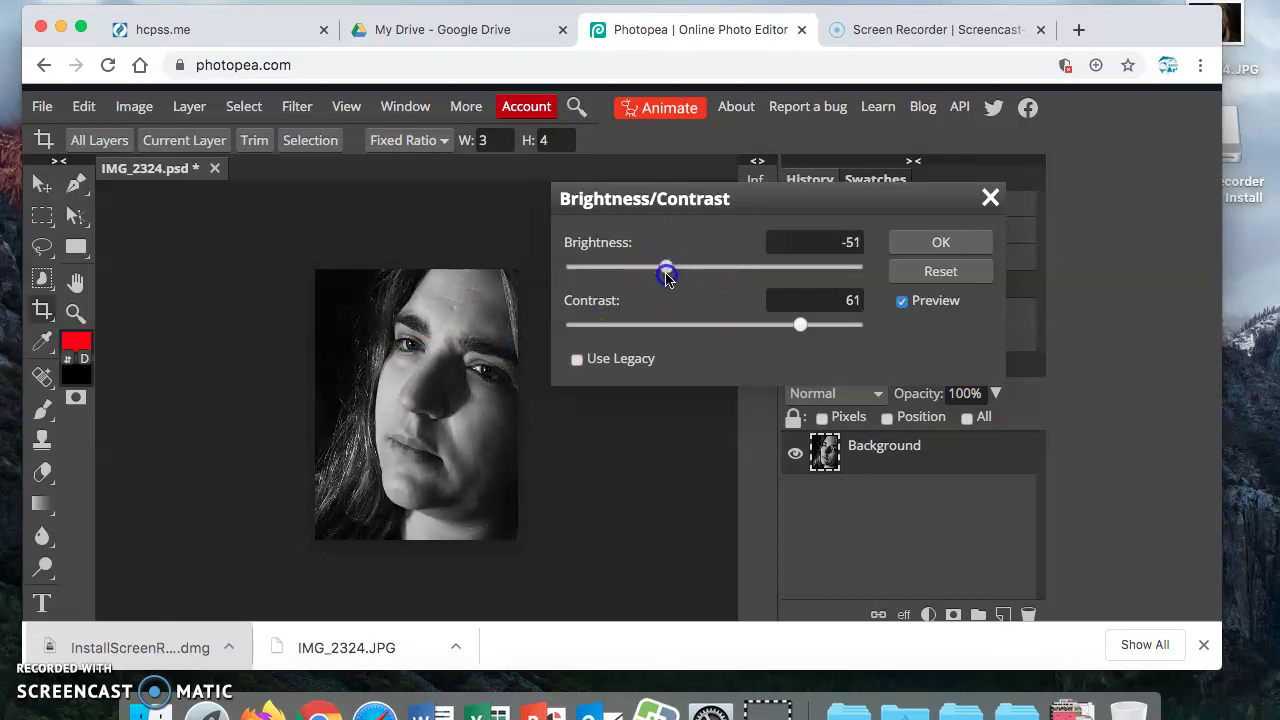
drag(800, 324, 813, 331)
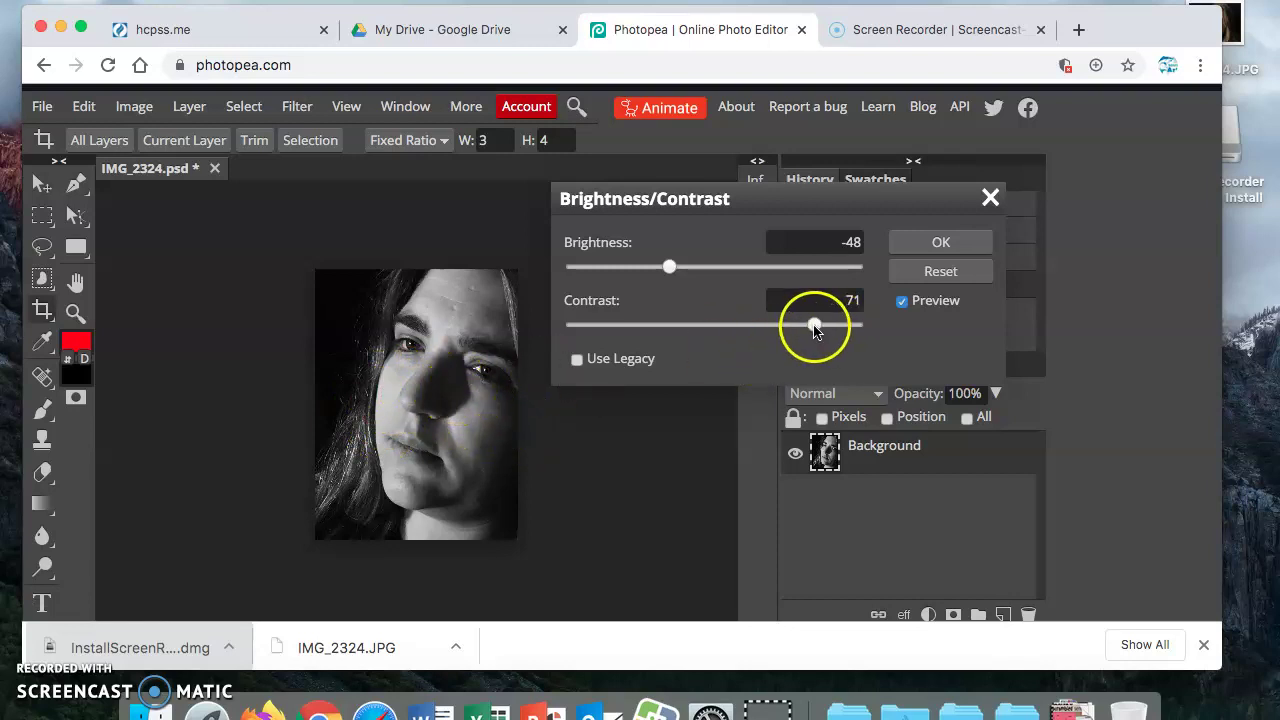
drag(813, 325, 798, 328)
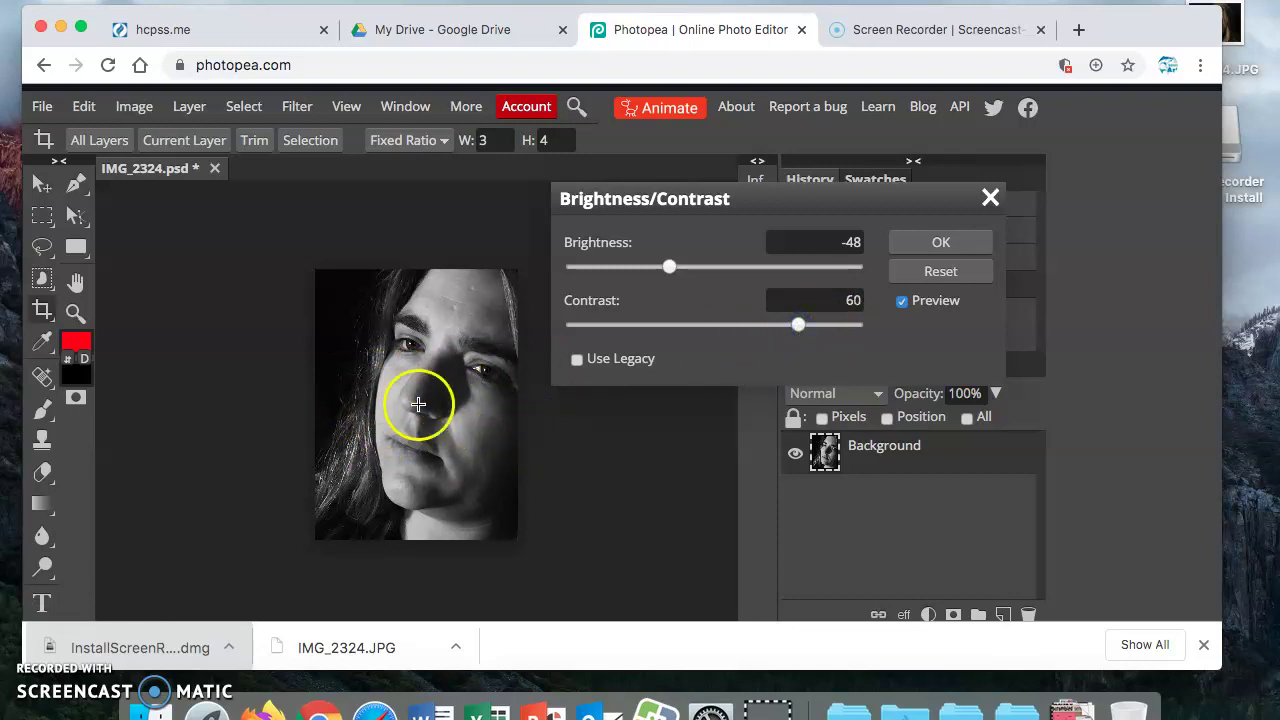
mouse_move(669, 267)
mouse_down()
mouse_move(680, 272)
mouse_move(665, 273)
mouse_up()
click(575, 476)
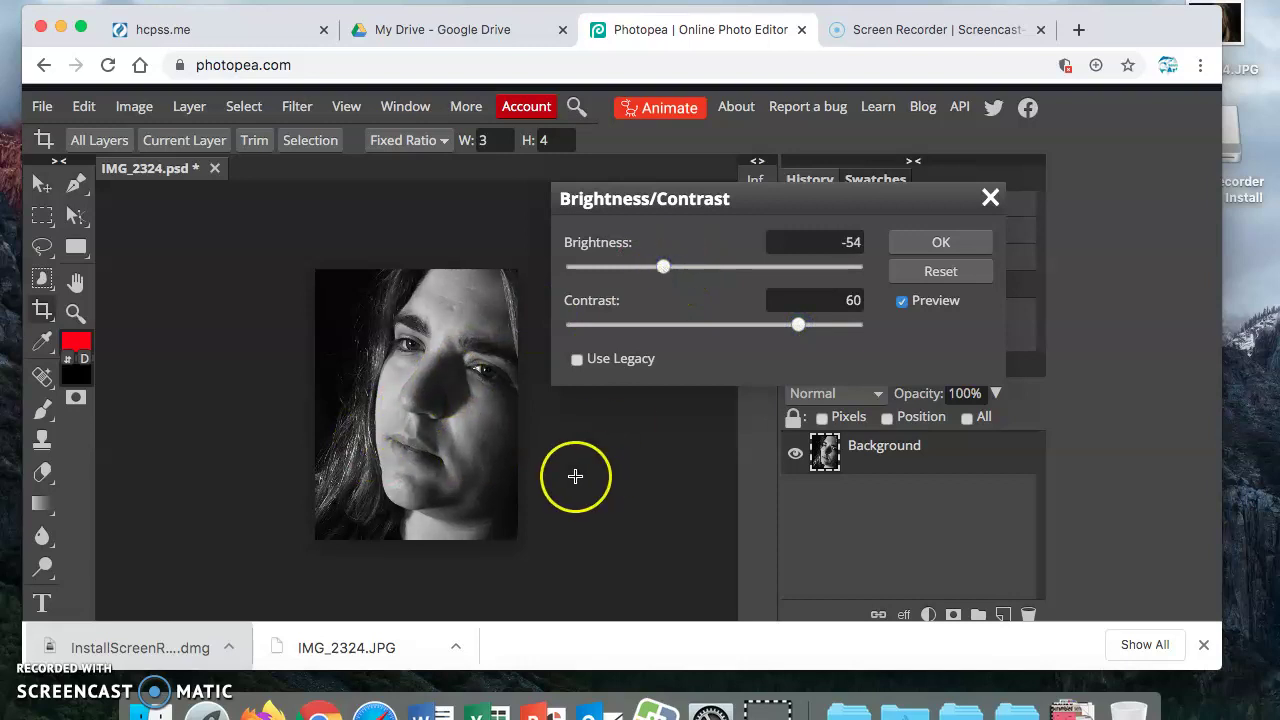
click(941, 243)
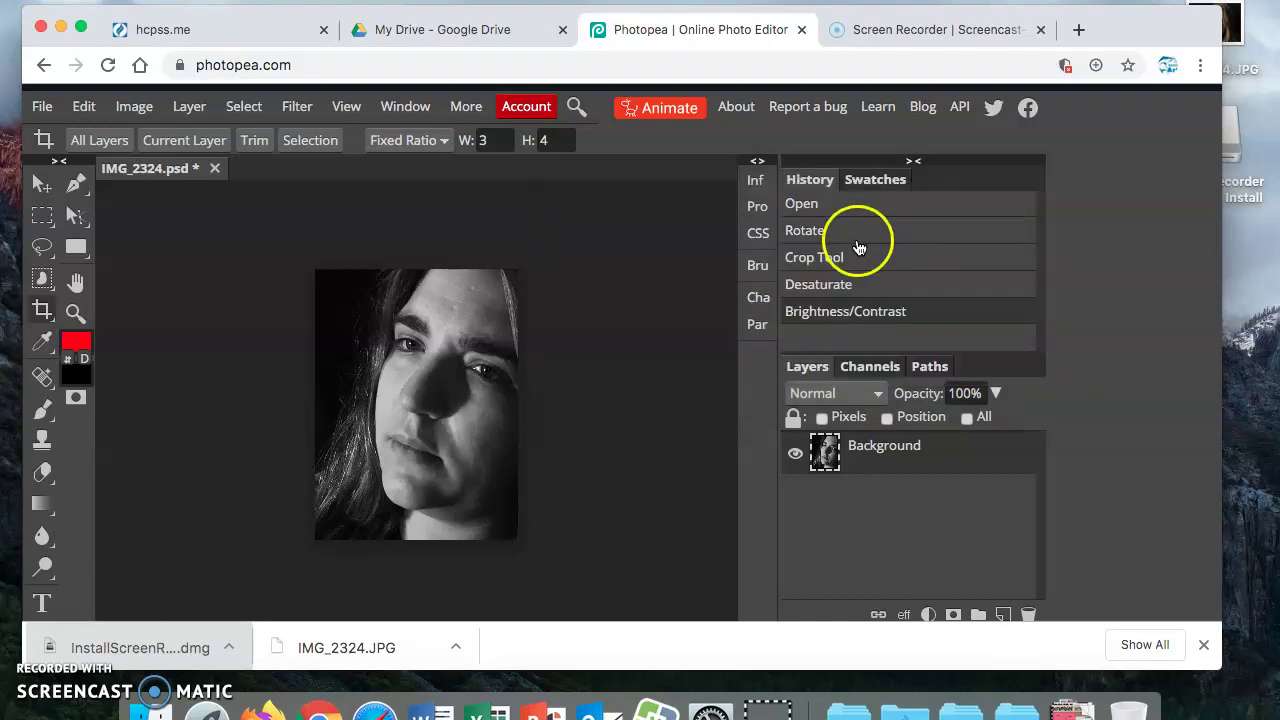
- Change the document's name to 'chesserfinal' in the Name dialog
right_click(75, 247)
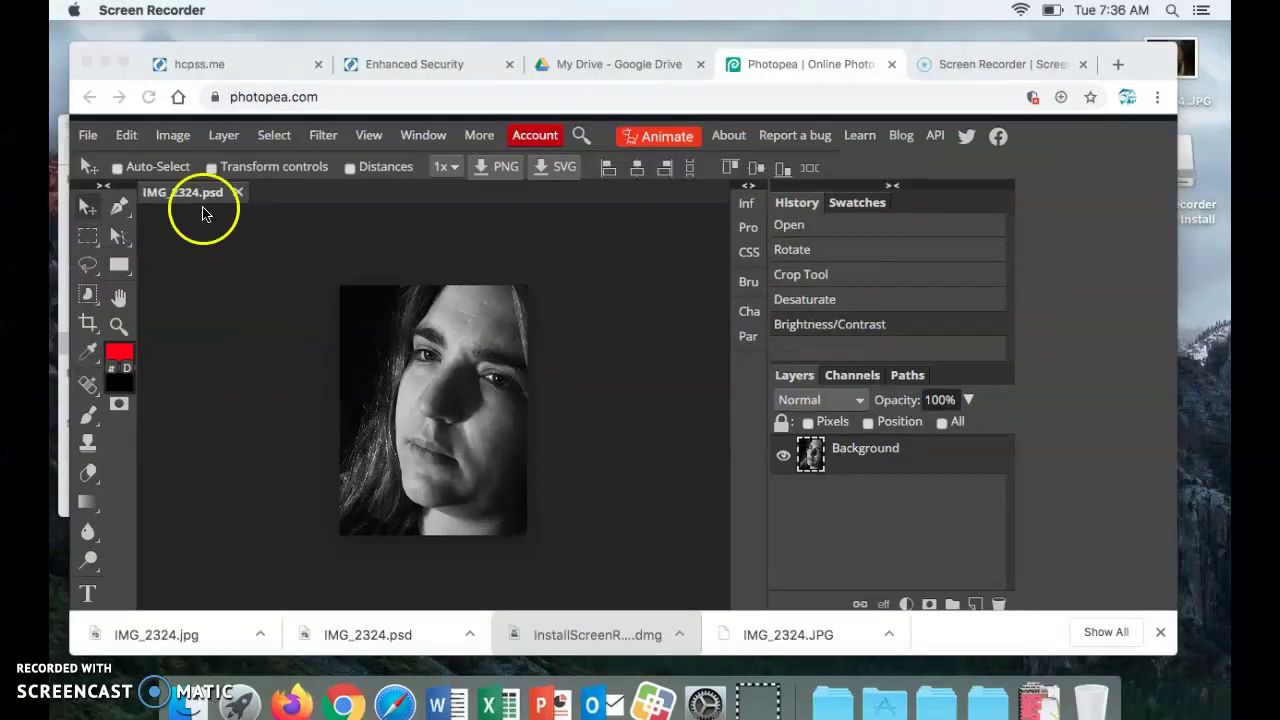
mouse_move(206, 214)
mouse_down()
mouse_move(135, 193)
mouse_move(185, 198)
mouse_up()
double_click(185, 198)
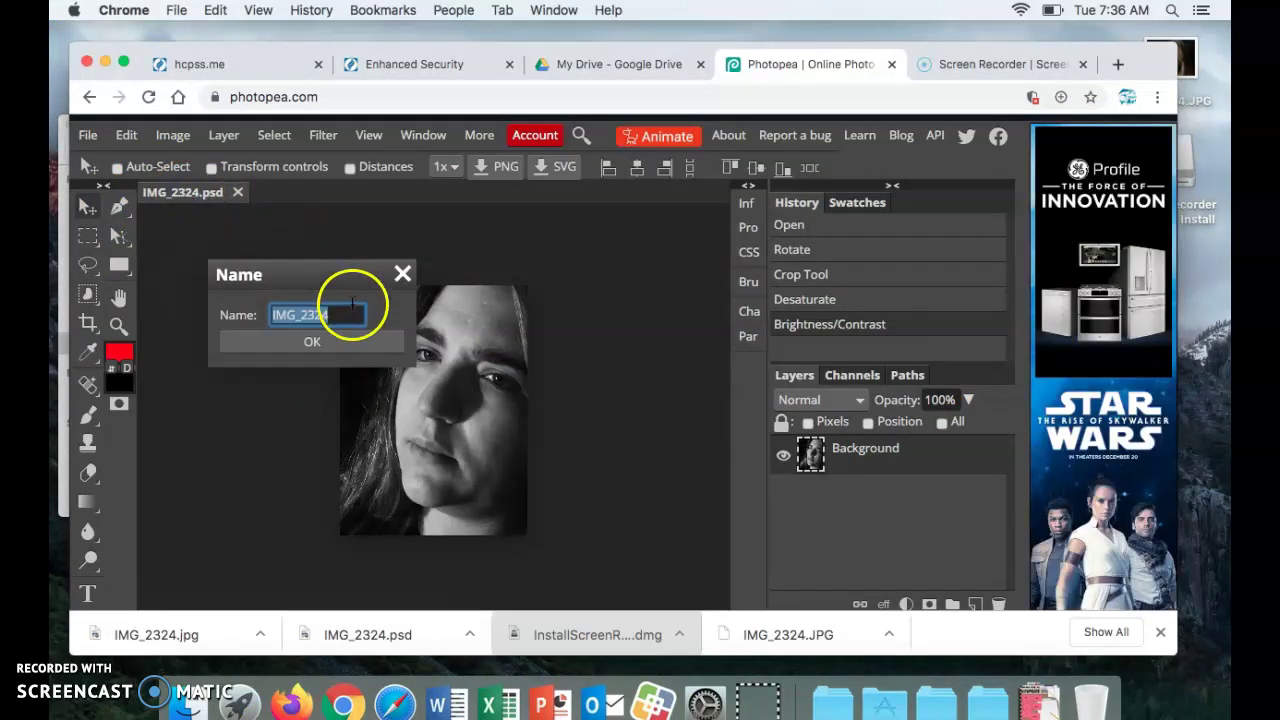
text(chesserfinal)
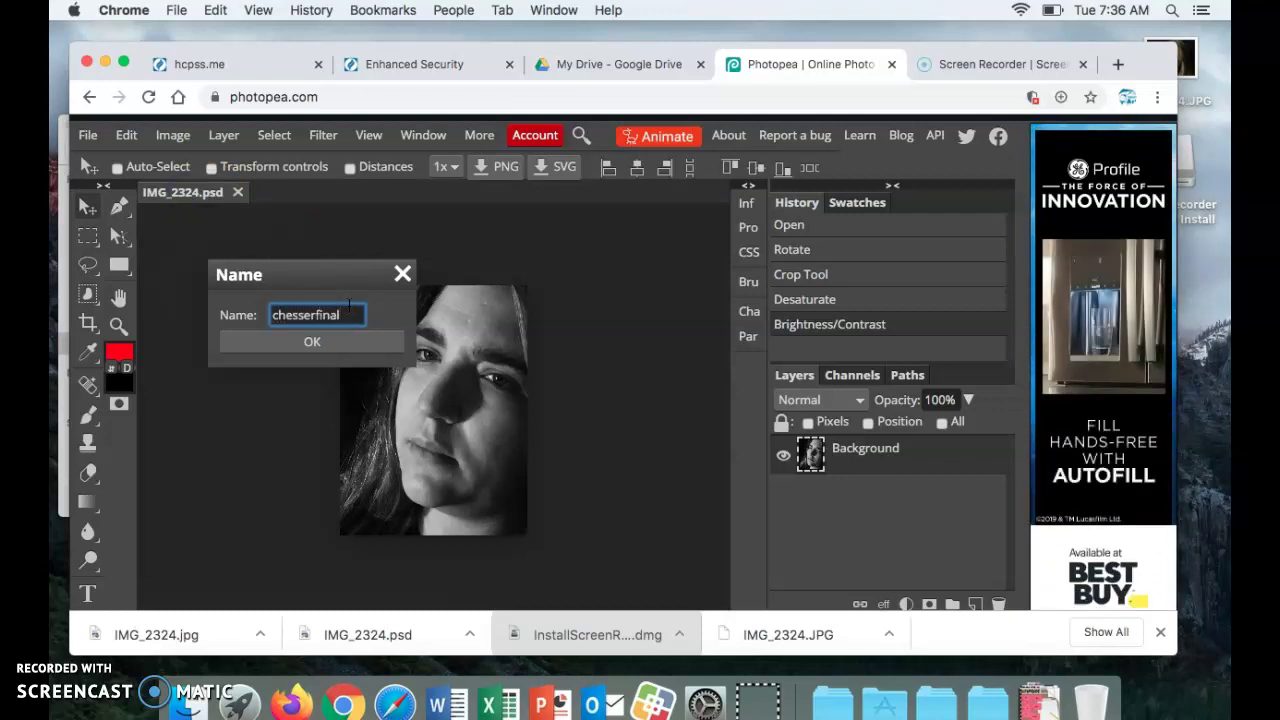
click(311, 344)
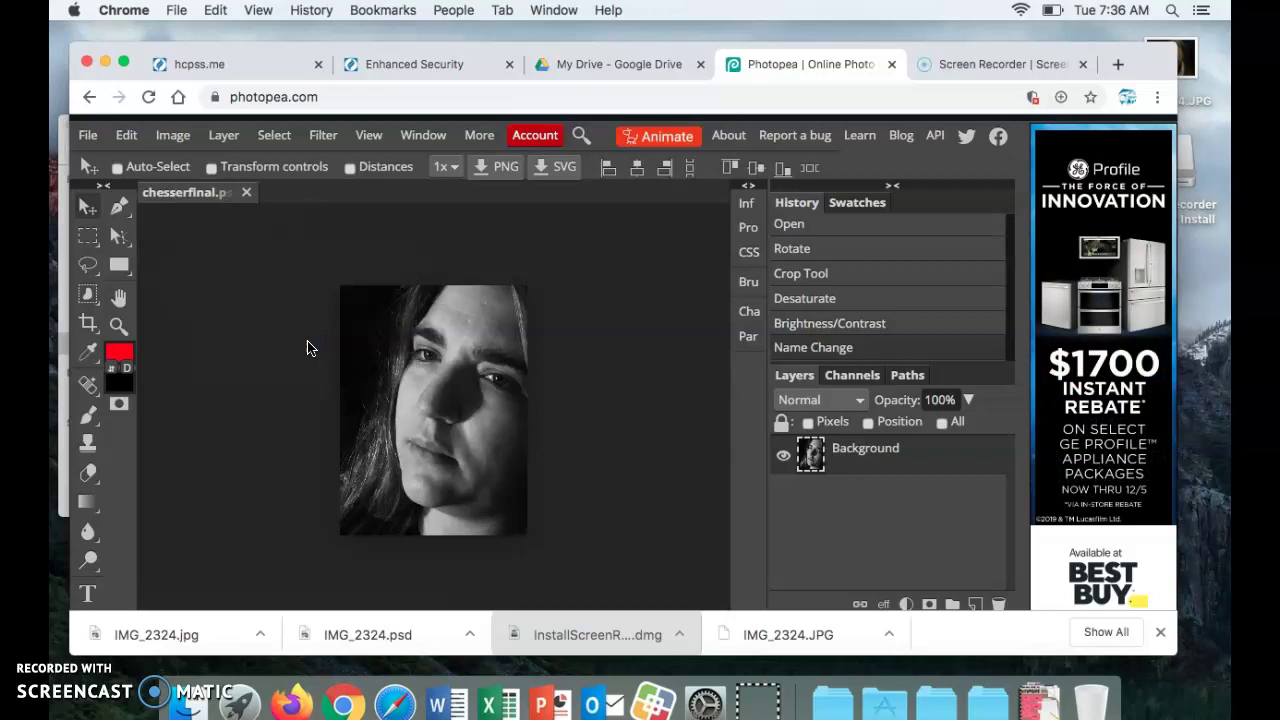
- Export the portrait as a 100%-quality JPG, saving chesserfinal.jpg
click(88, 135)
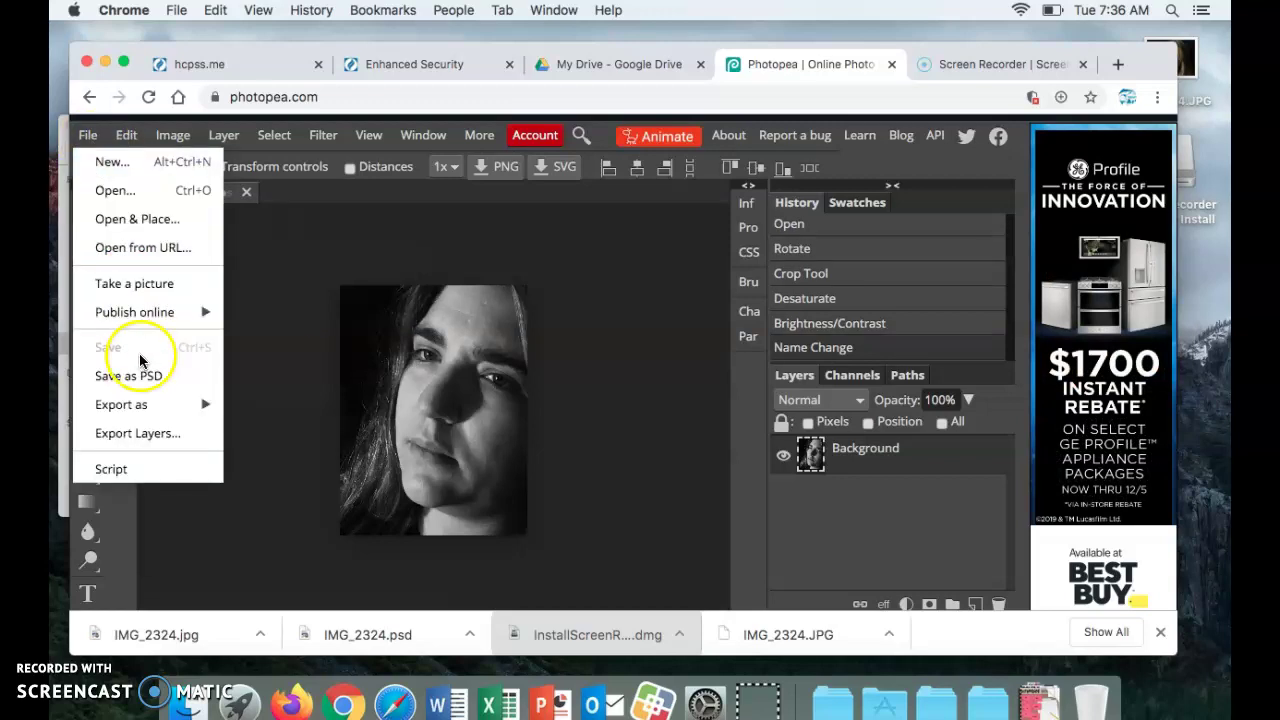
mouse_move(141, 408)
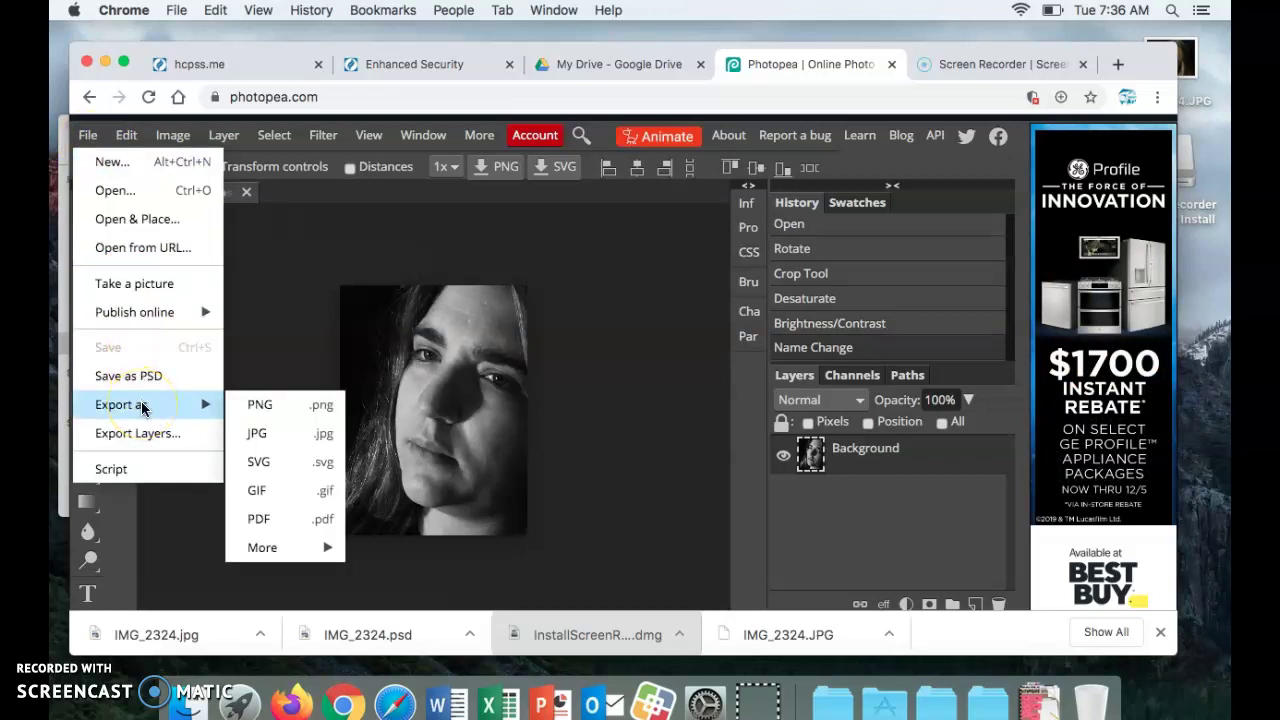
click(264, 434)
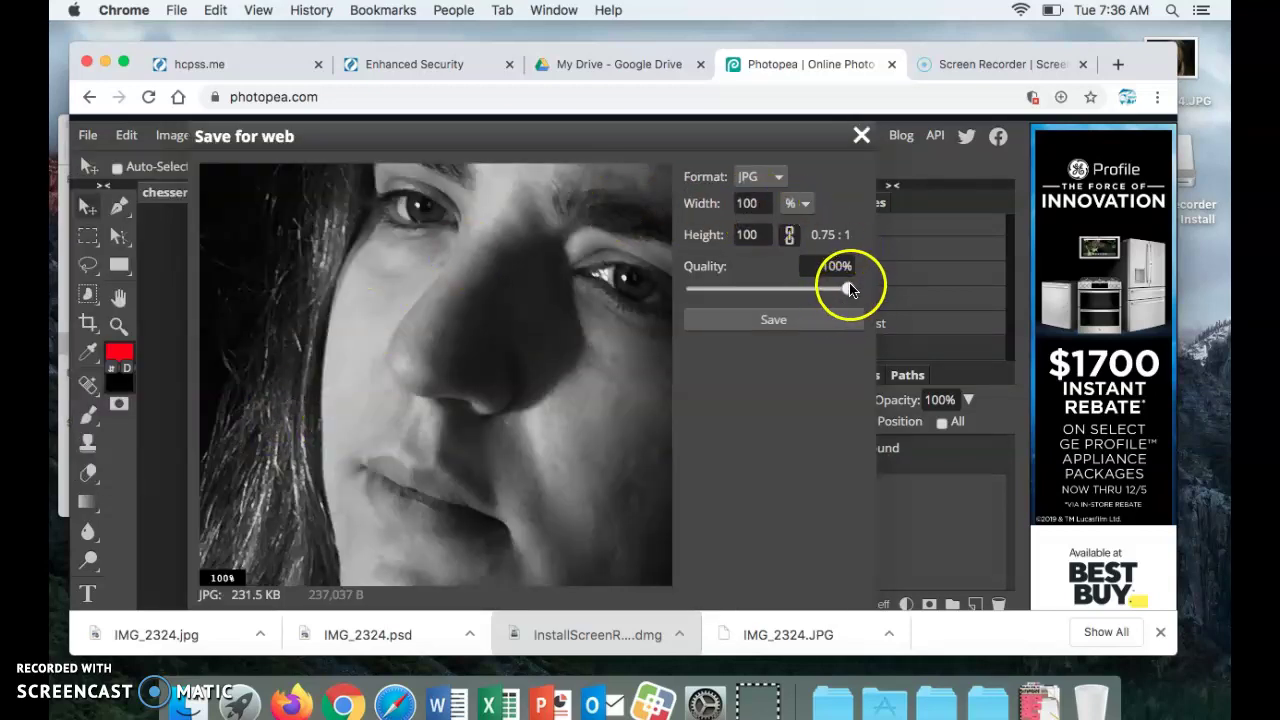
drag(850, 288, 817, 168)
click(806, 208)
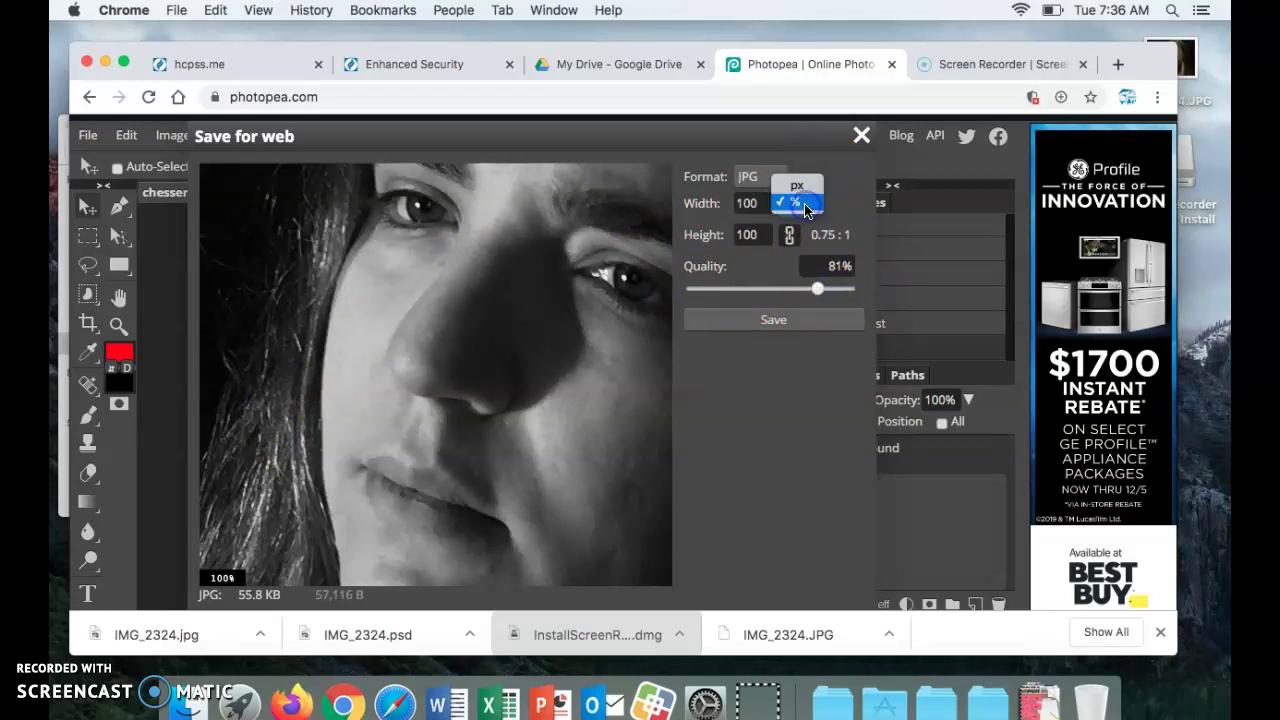
click(805, 218)
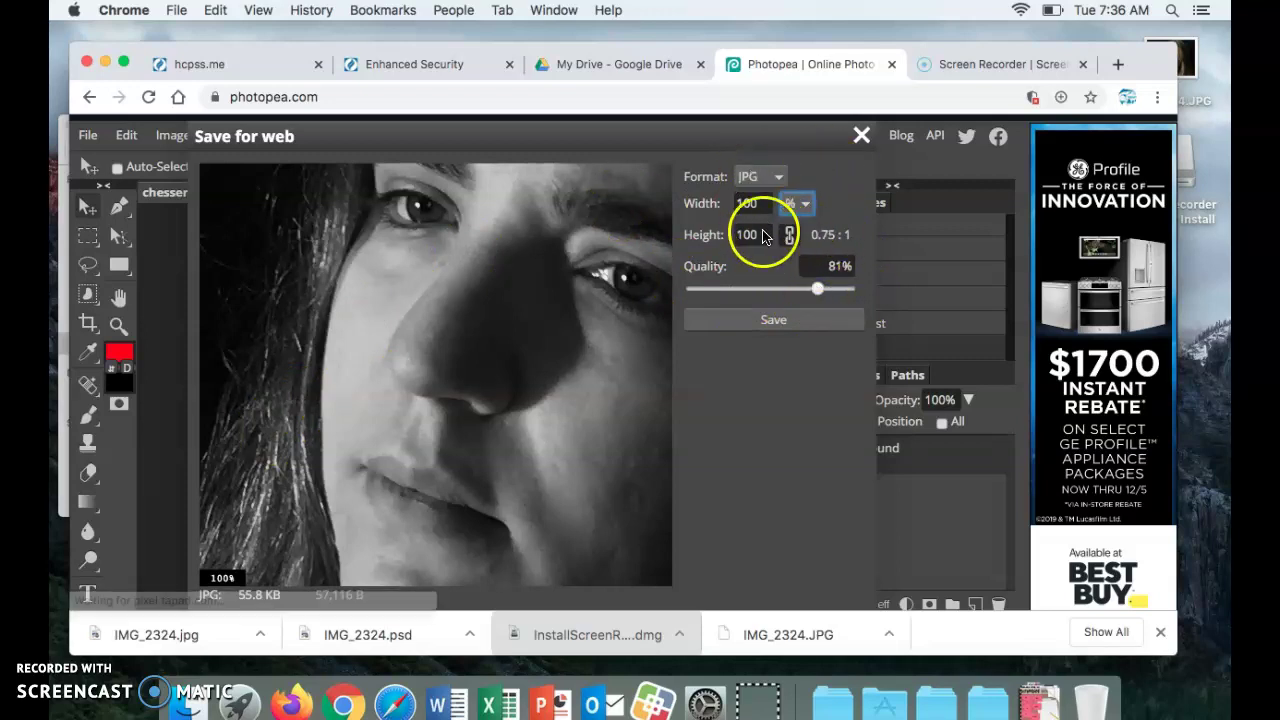
drag(820, 292, 987, 291)
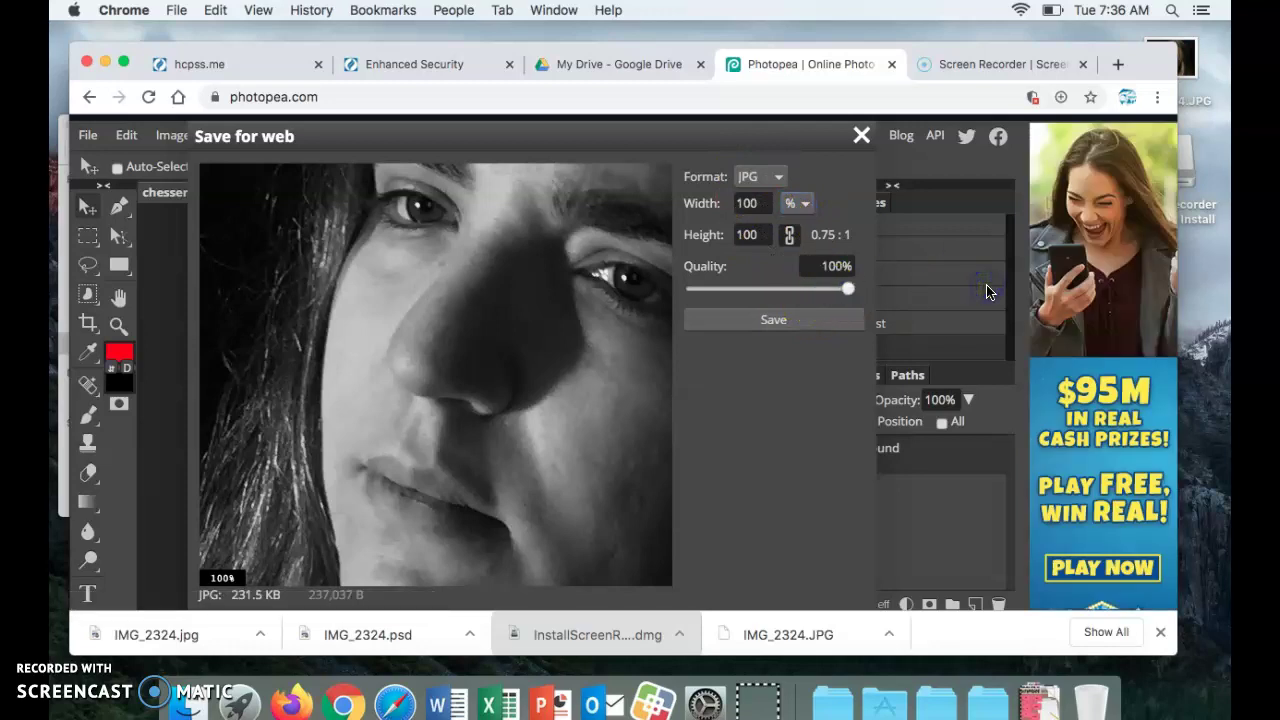
click(783, 317)
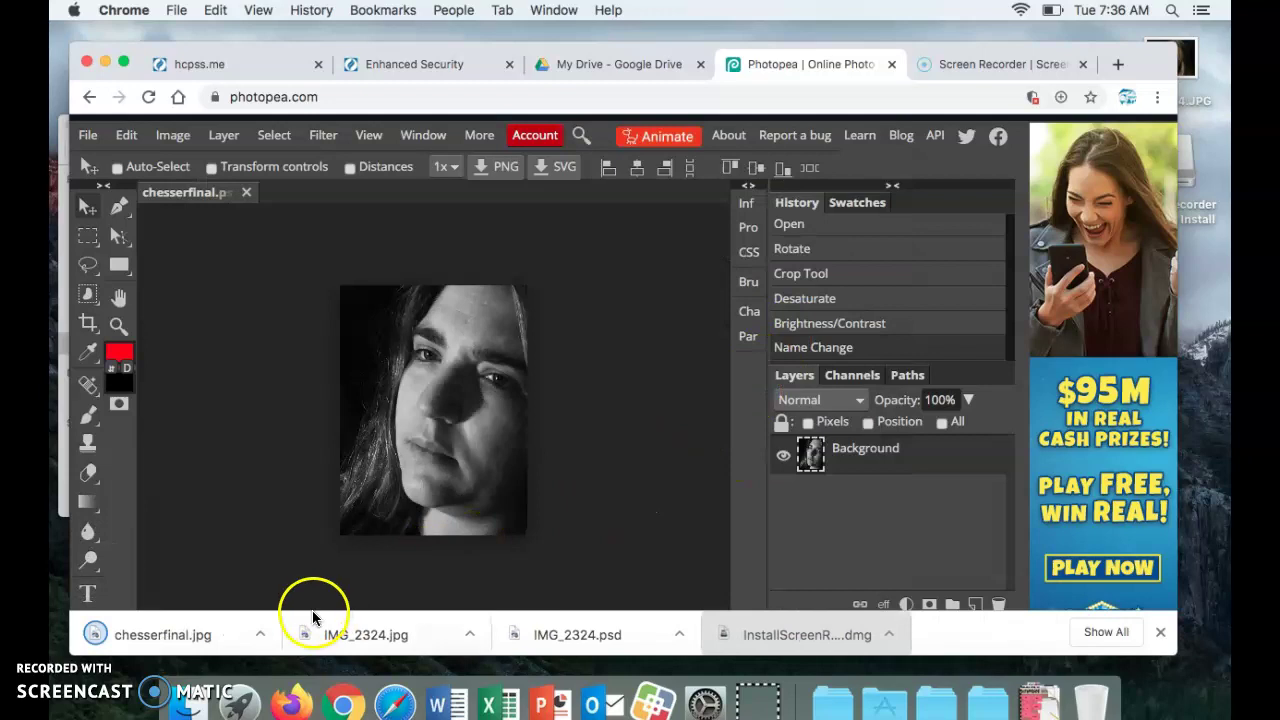
- Show the downloaded chesserfinal.jpg in Finder, drag it from Downloads to the Desktop, then close Finder
click(252, 636)
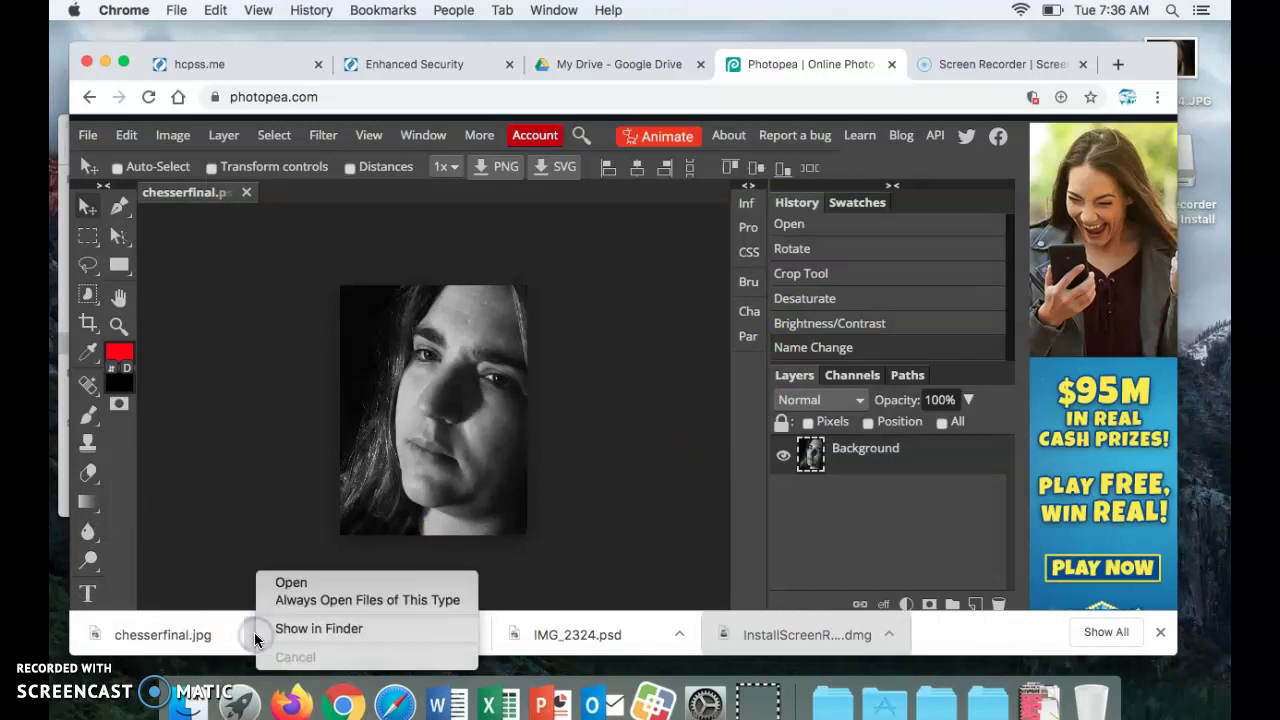
click(300, 627)
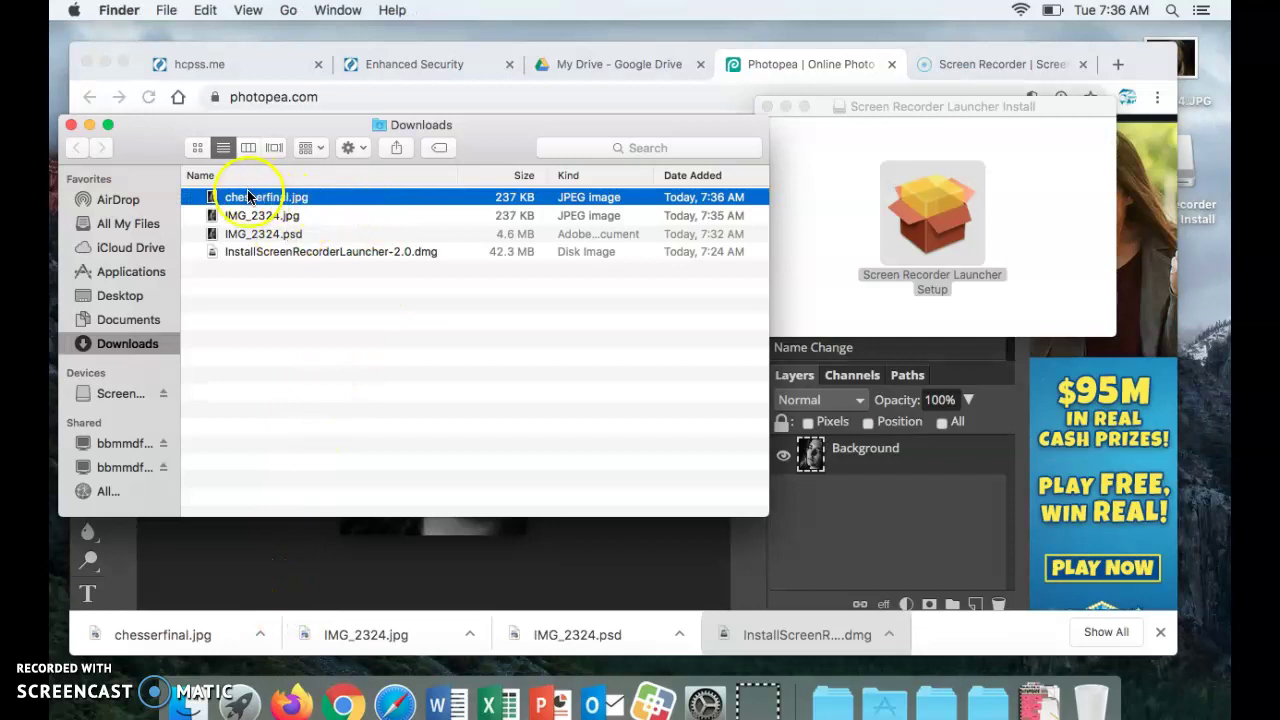
drag(257, 200, 157, 304)
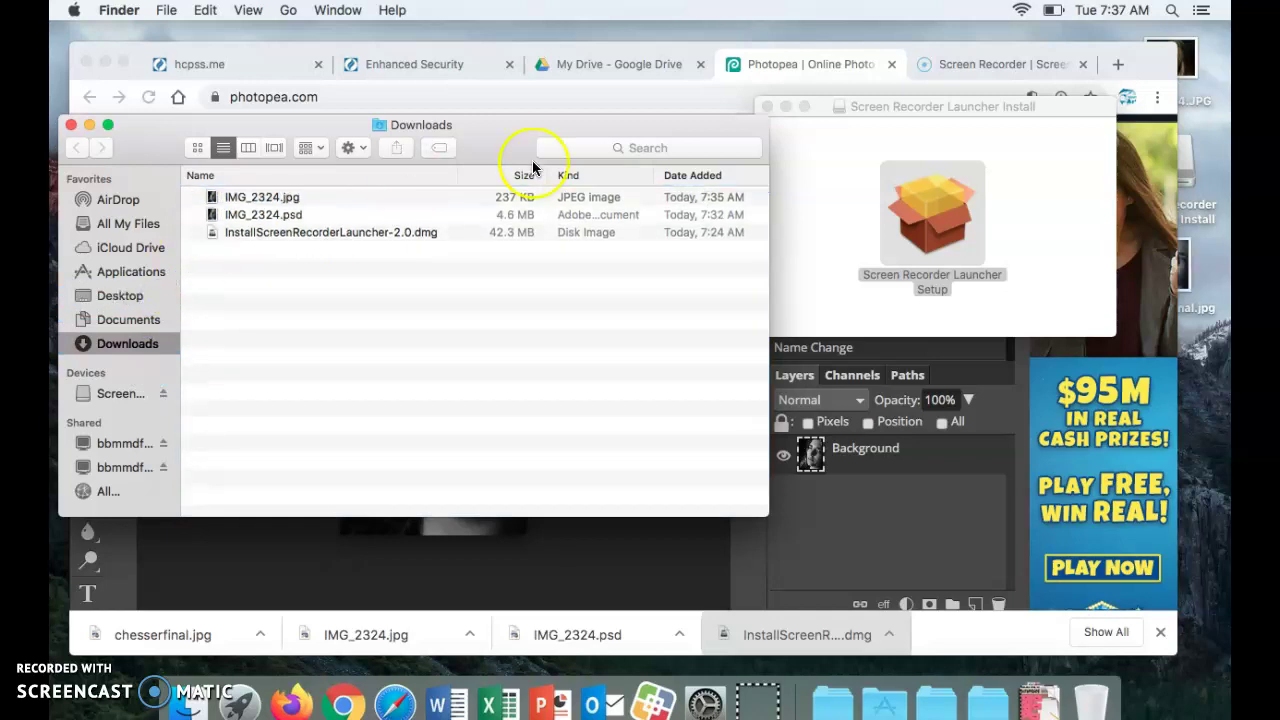
click(71, 124)
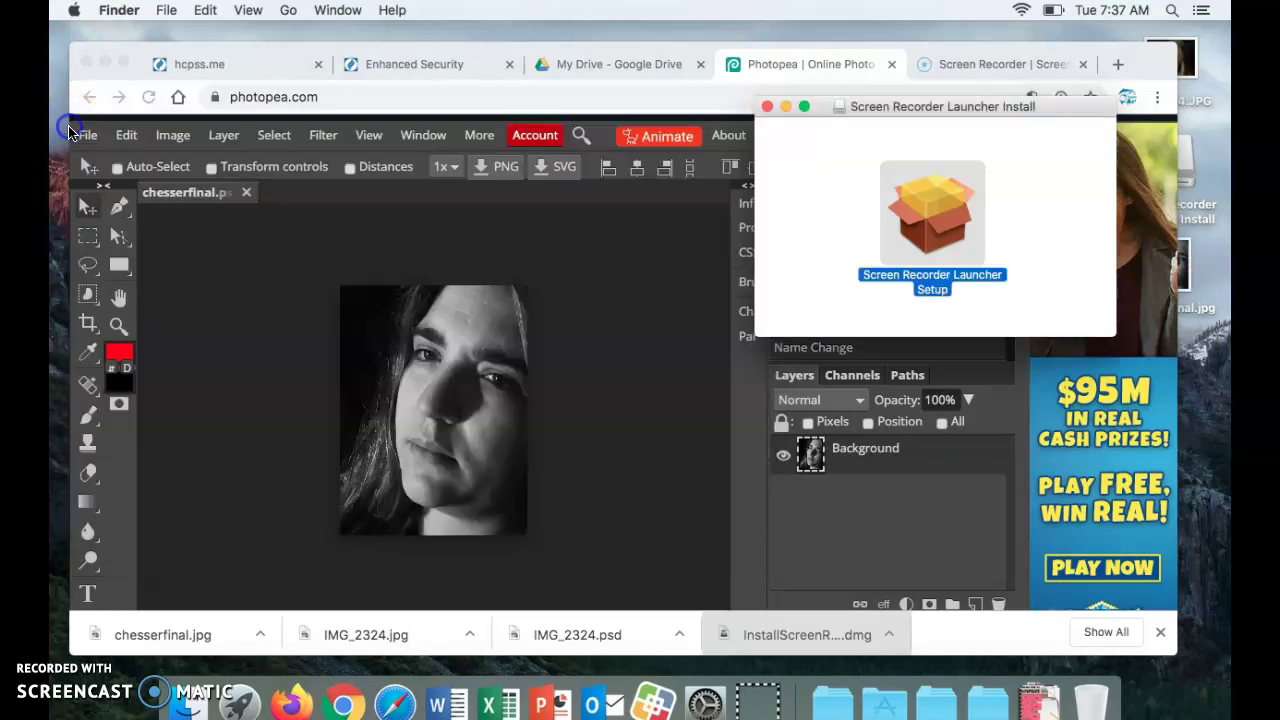
- Close the Screen Recorder Launcher Install window to reveal the finished grayscale portrait
click(767, 106)
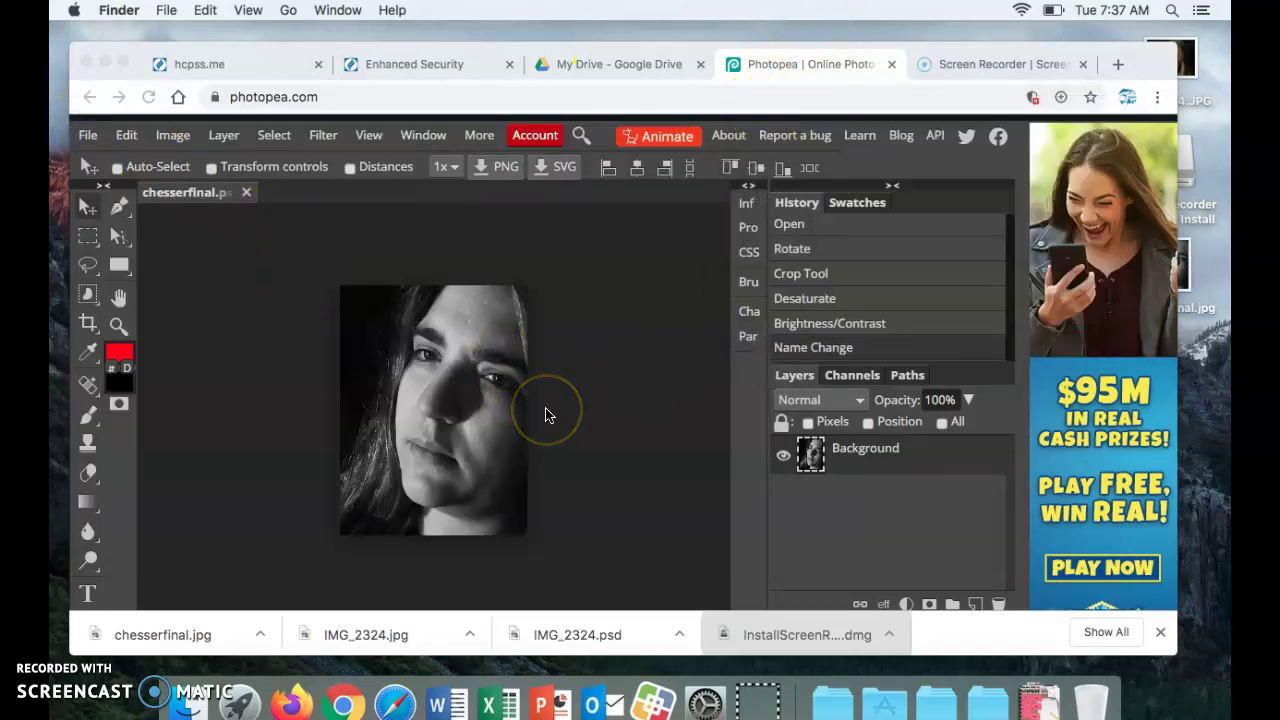